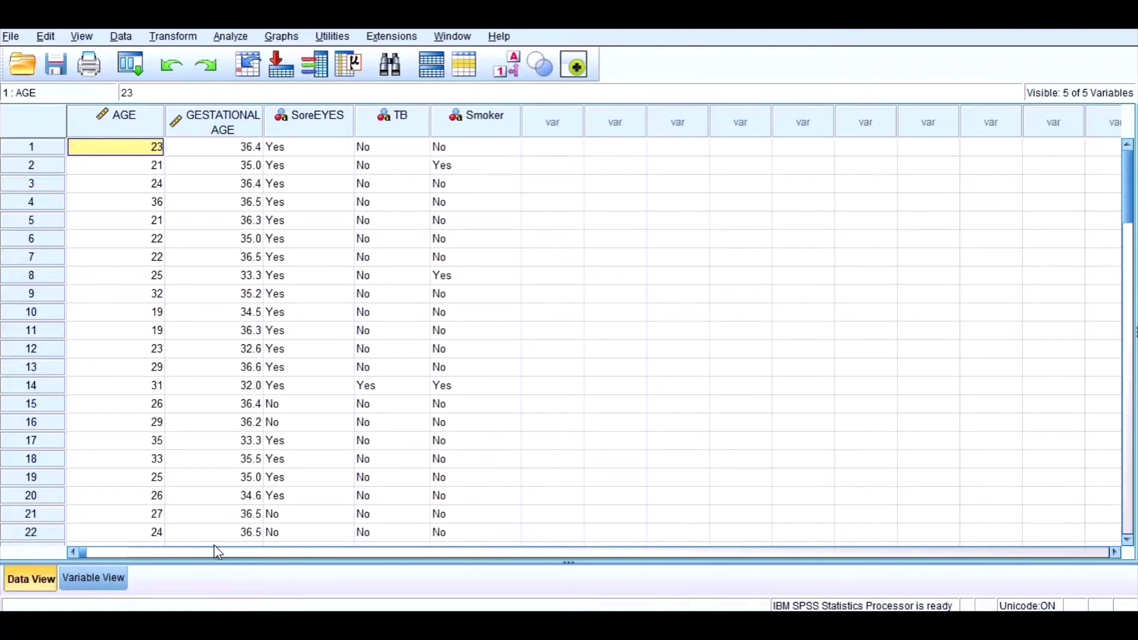
# Show the variable definitions and widen the Label column to fit the full GESTATIONAL AGE label
pyautogui.click(111, 584)
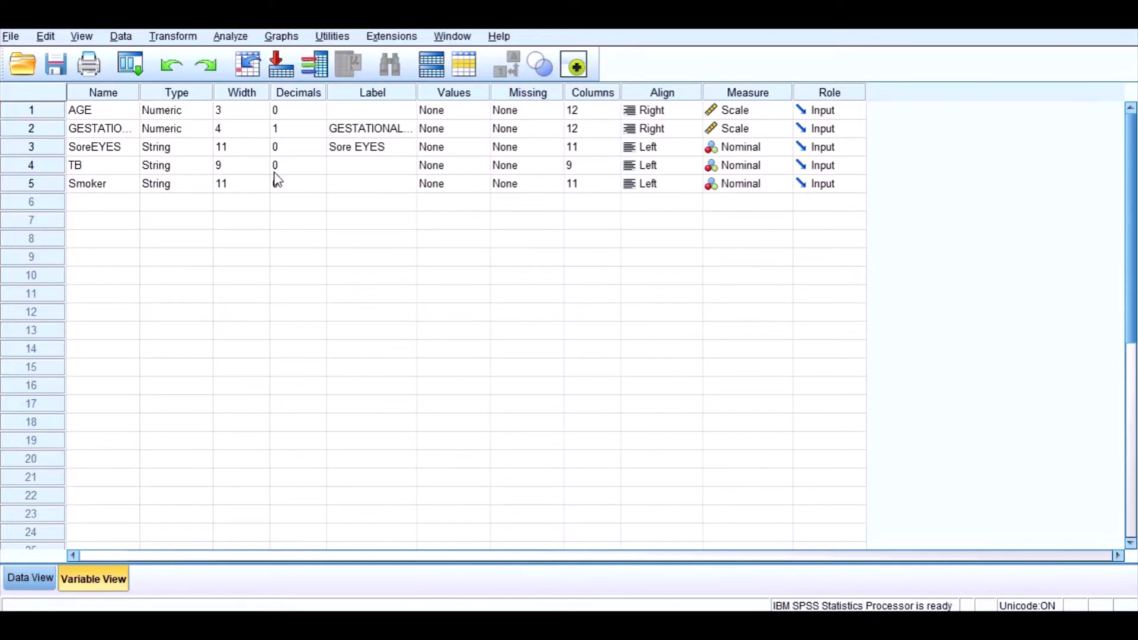
pyautogui.click(99, 117)
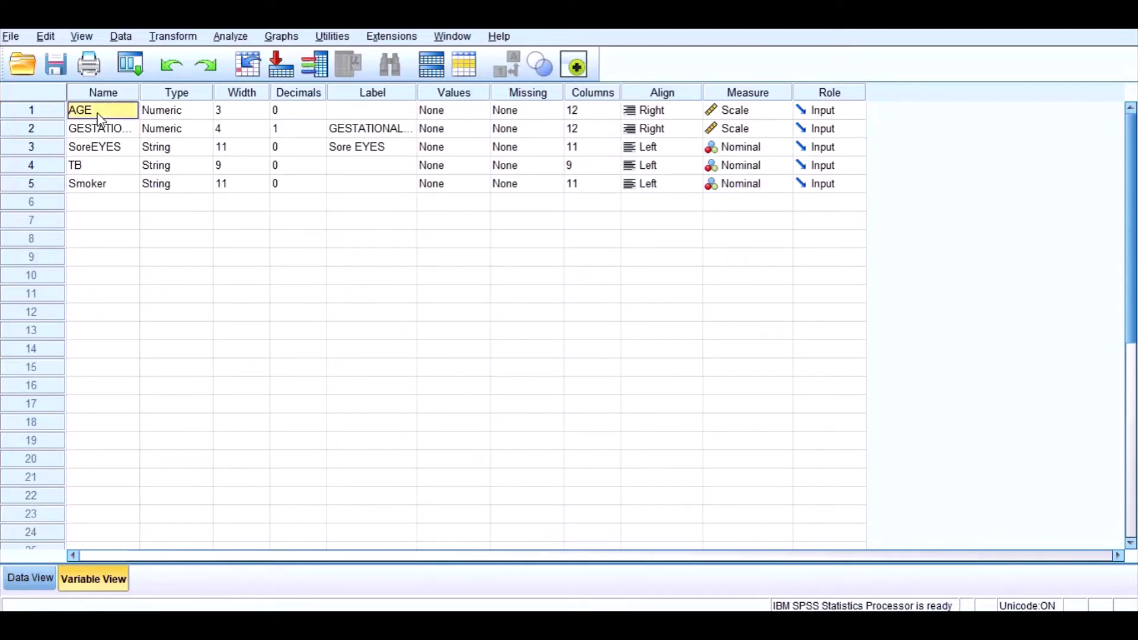
pyautogui.moveTo(418, 93); pyautogui.dragTo(479, 96)
pyautogui.click(427, 128)
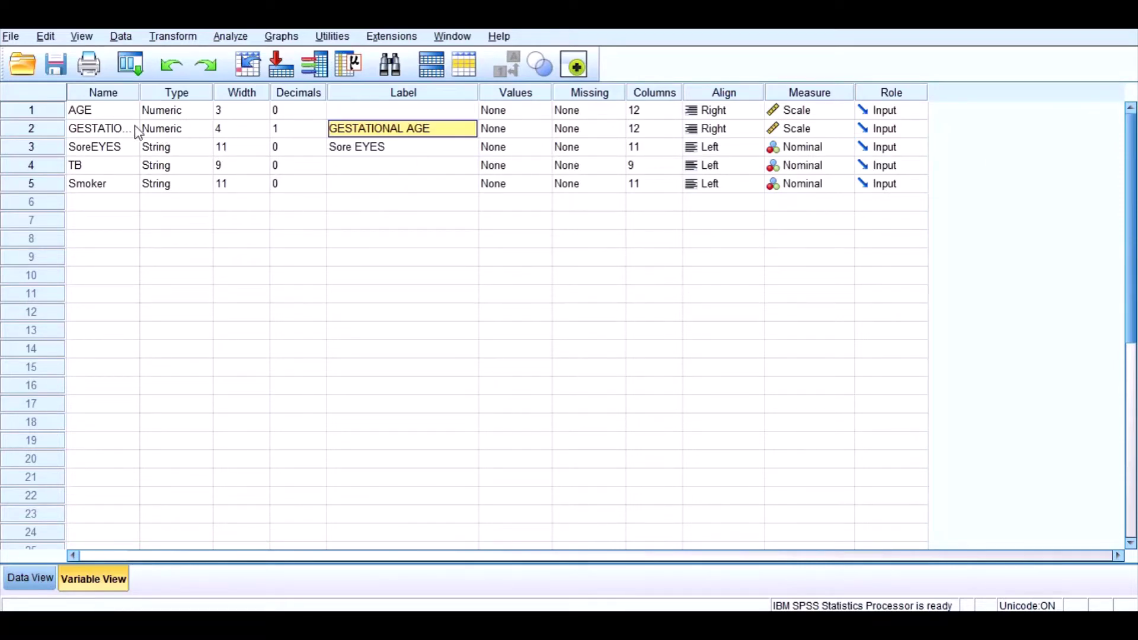
# Return to the data values and highlight the AGE and GESTATIONAL AGE columns in turn
pyautogui.doubleClick(56, 114)
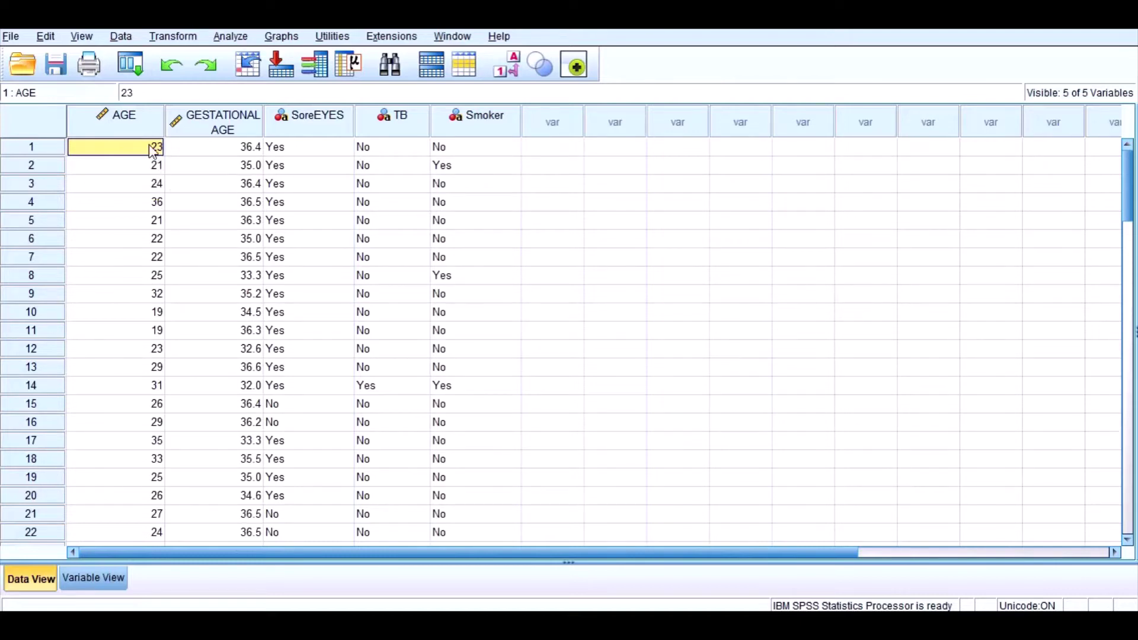
pyautogui.click(141, 126)
pyautogui.click(216, 134)
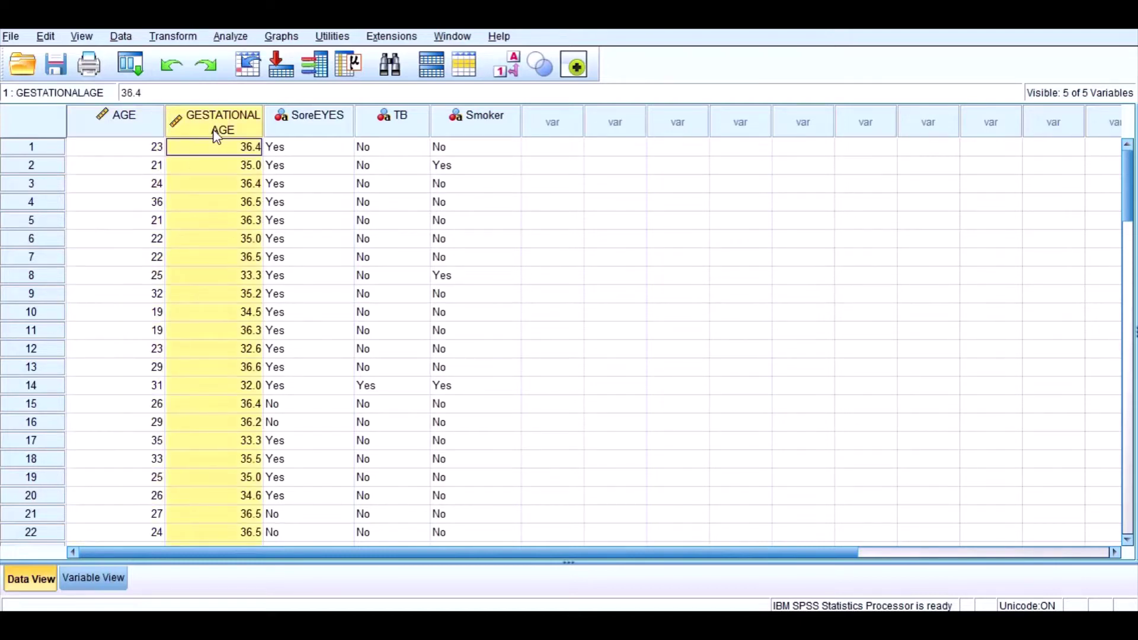
# Set up an Explore analysis from the descriptive statistics with AGE and GESTATIONAL AGE as the dependent variables
pyautogui.click(243, 37)
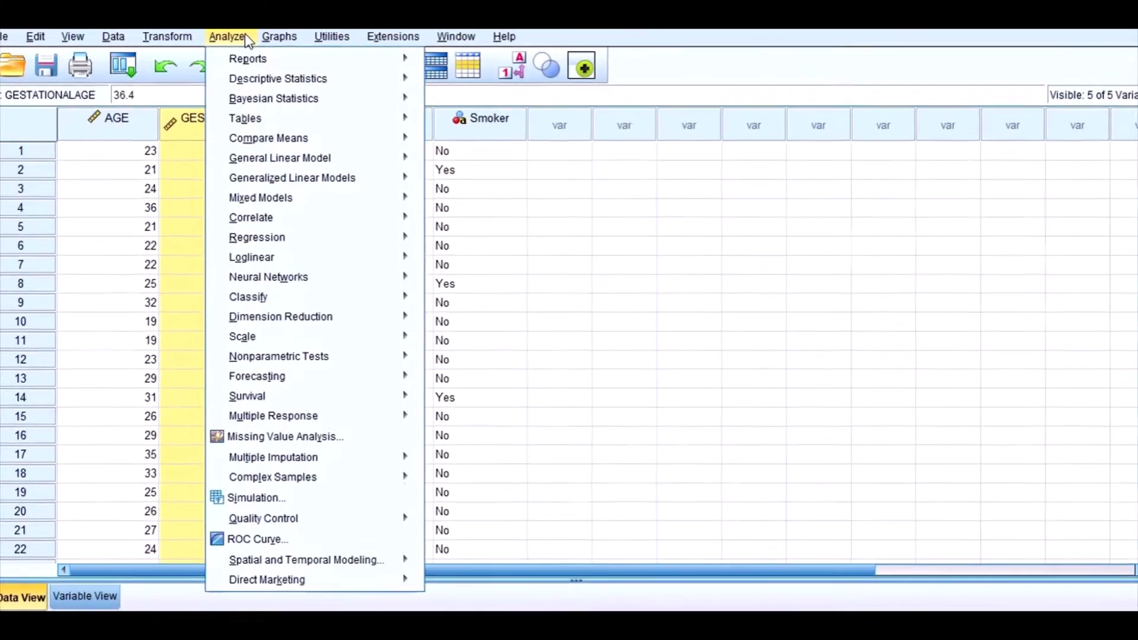
pyautogui.moveTo(288, 78)
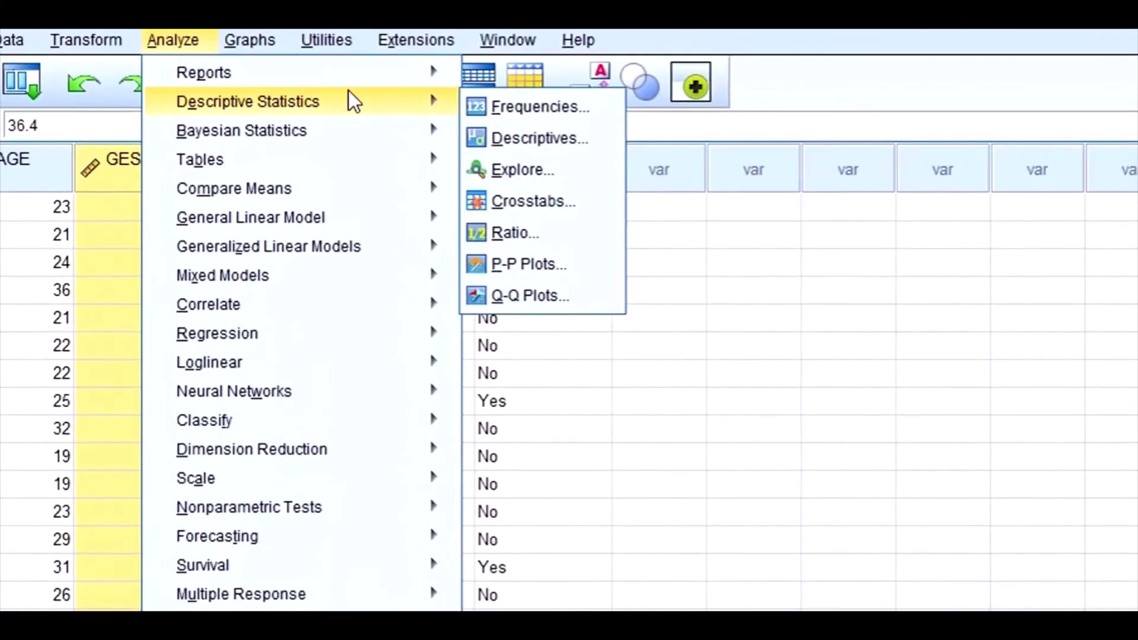
pyautogui.click(544, 175)
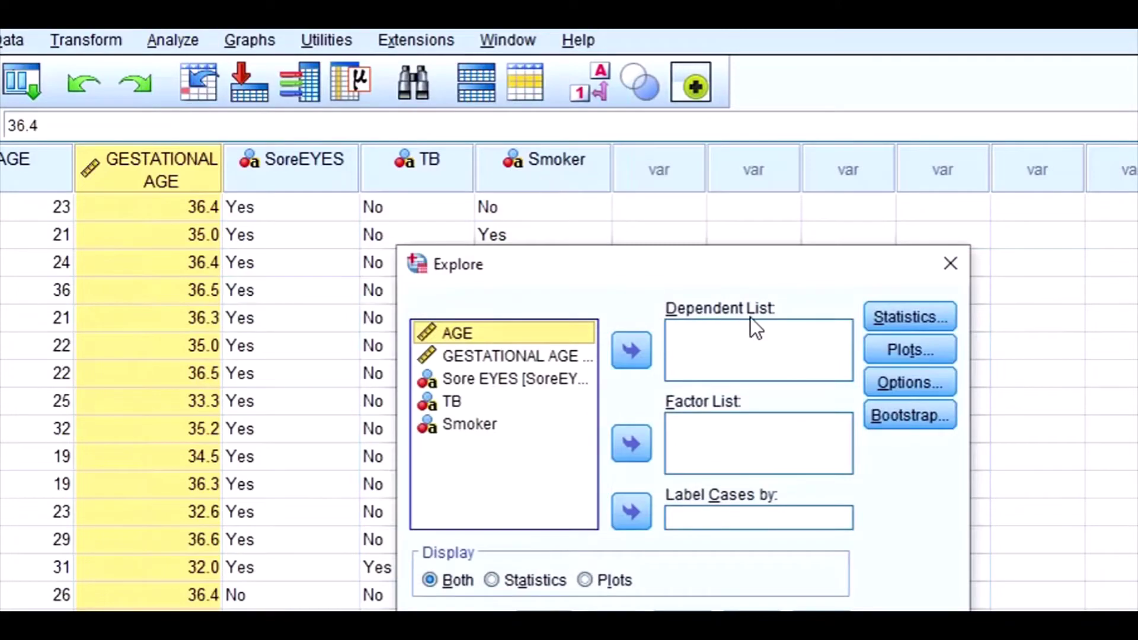
pyautogui.moveTo(778, 279); pyautogui.dragTo(728, 180)
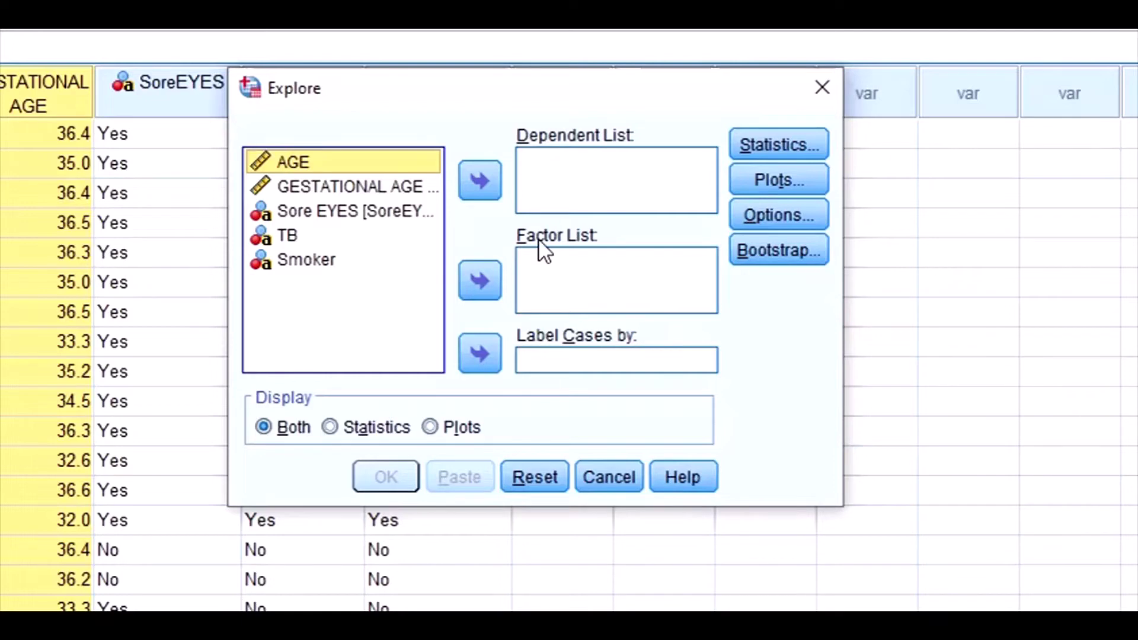
pyautogui.hotkey('shift', 'Down')
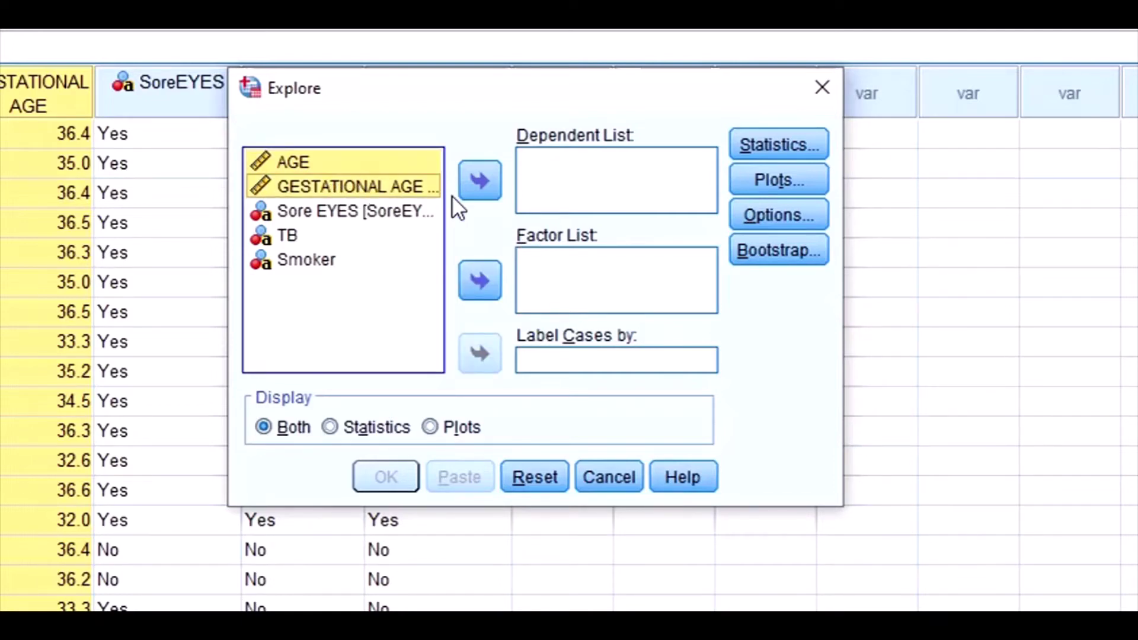
pyautogui.click(472, 191)
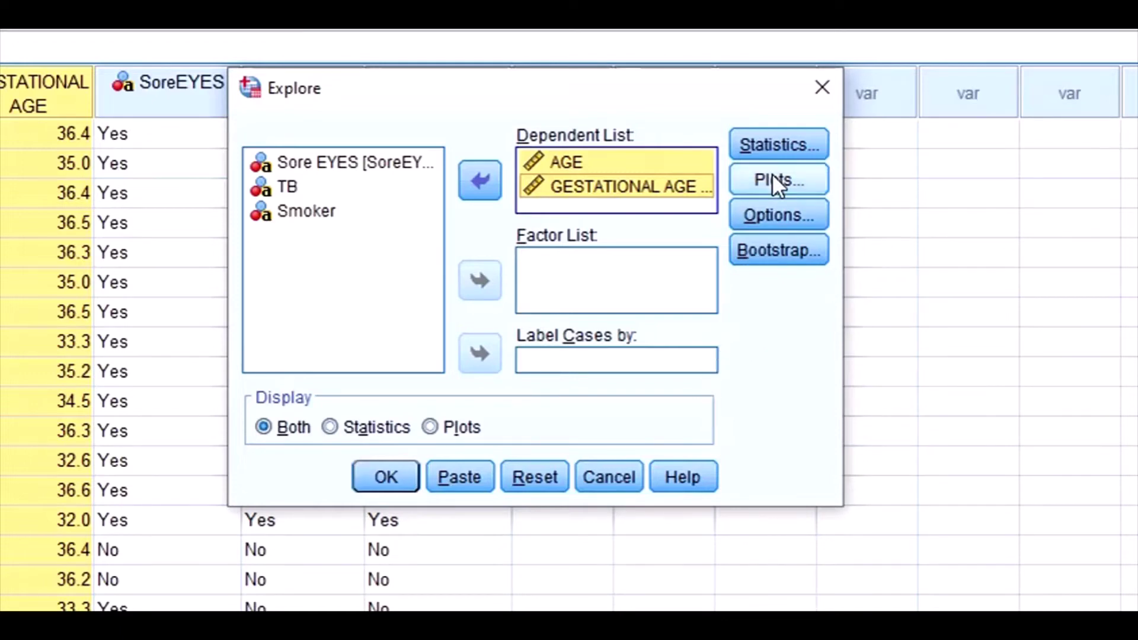
# Add outliers to the Explore statistics, keeping descriptives with the 95% confidence interval for the mean
pyautogui.click(783, 145)
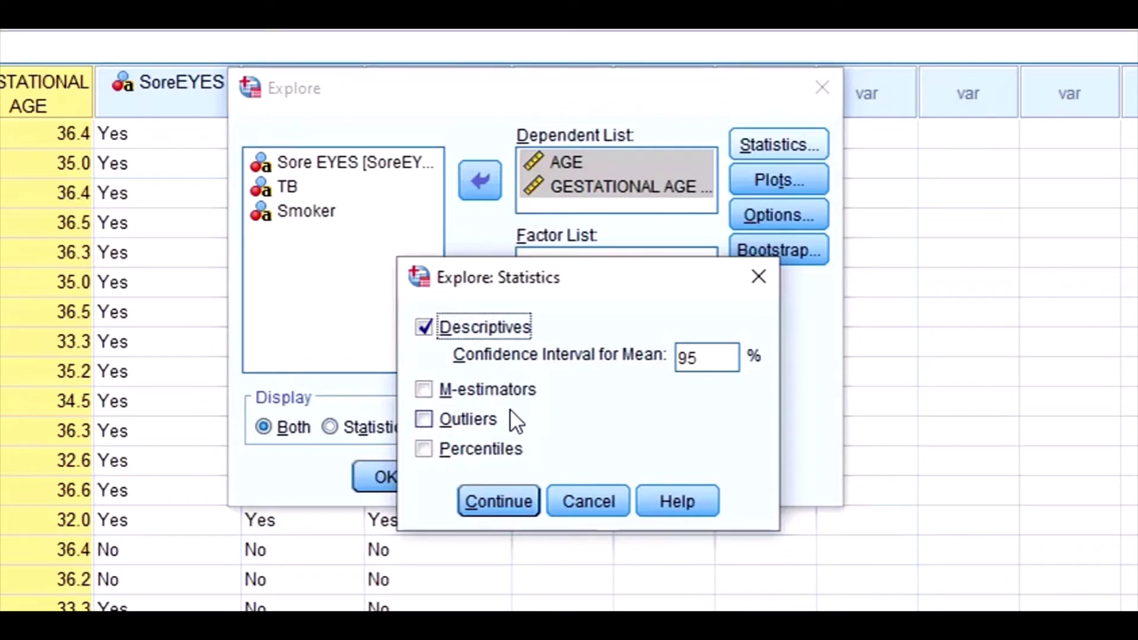
pyautogui.click(478, 421)
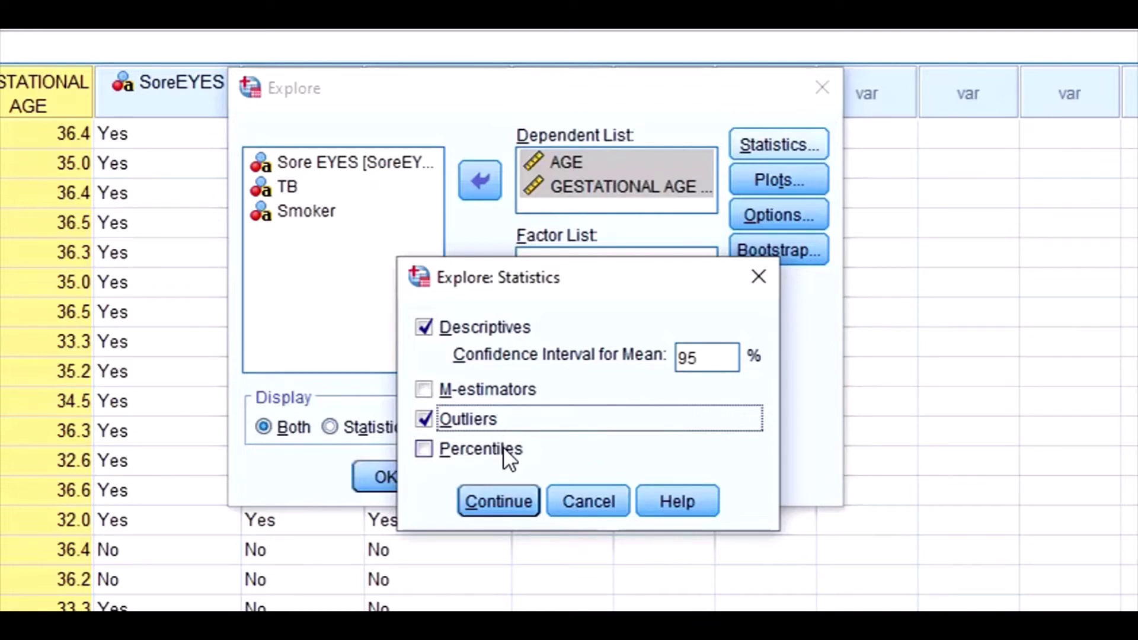
pyautogui.click(500, 509)
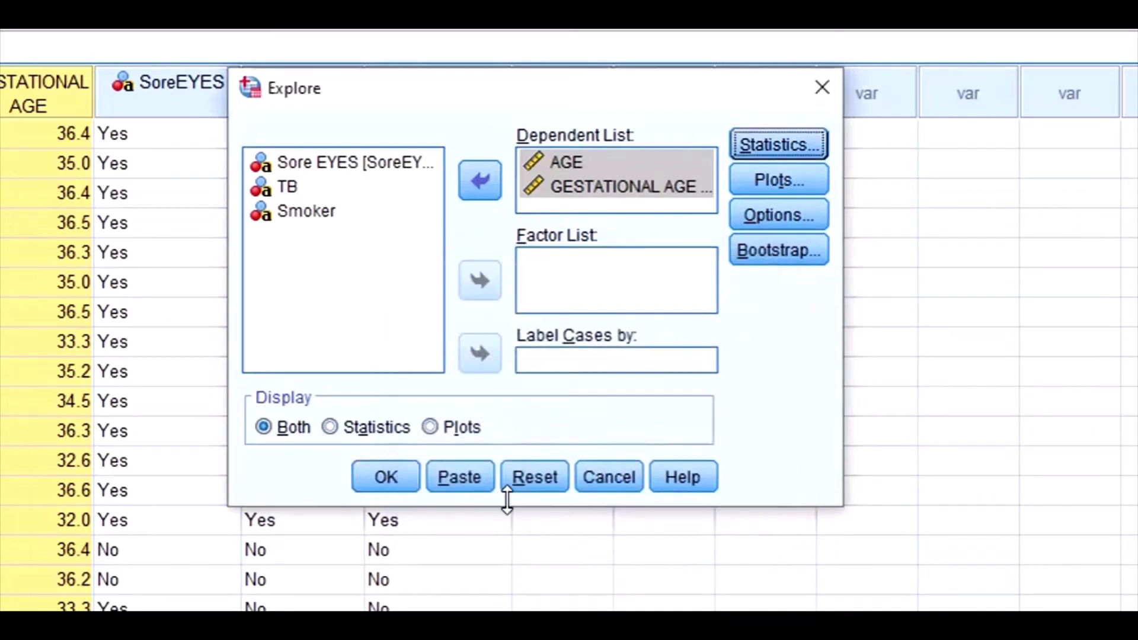
# Request histograms and normality plots with tests, omit stem-and-leaf plots, and run the Explore analysis displaying both statistics and plots
pyautogui.click(781, 178)
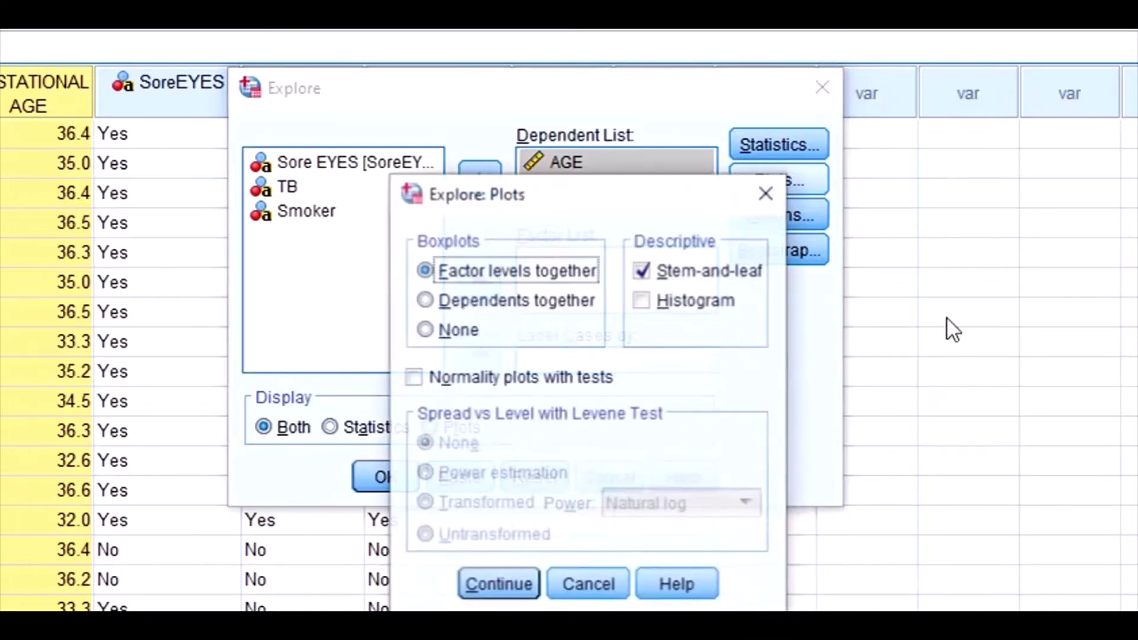
pyautogui.click(715, 300)
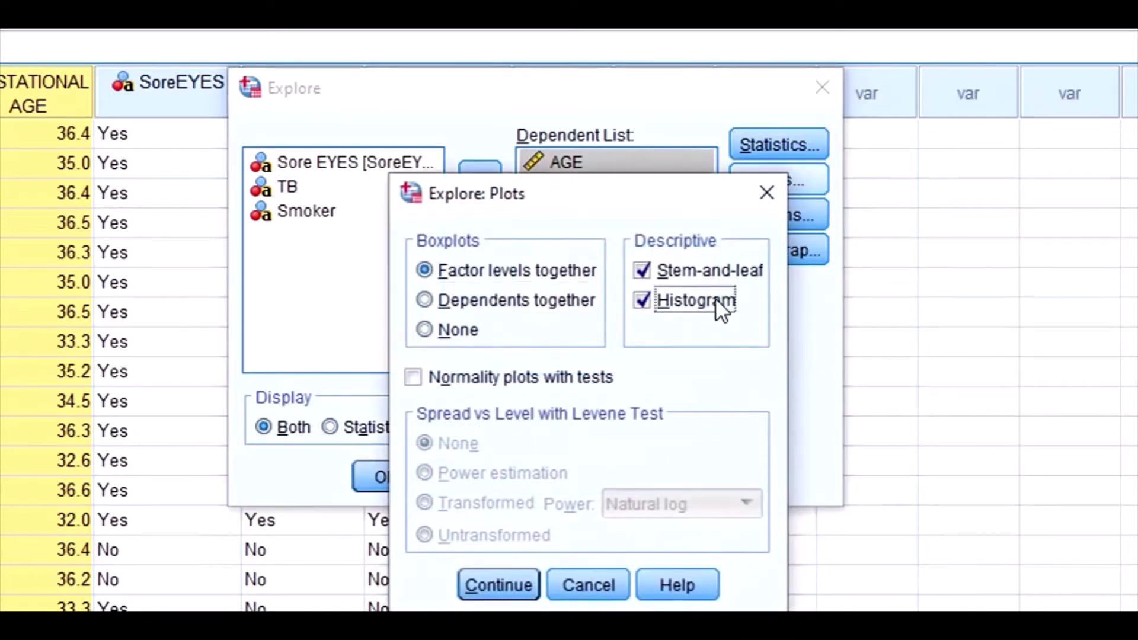
pyautogui.click(529, 376)
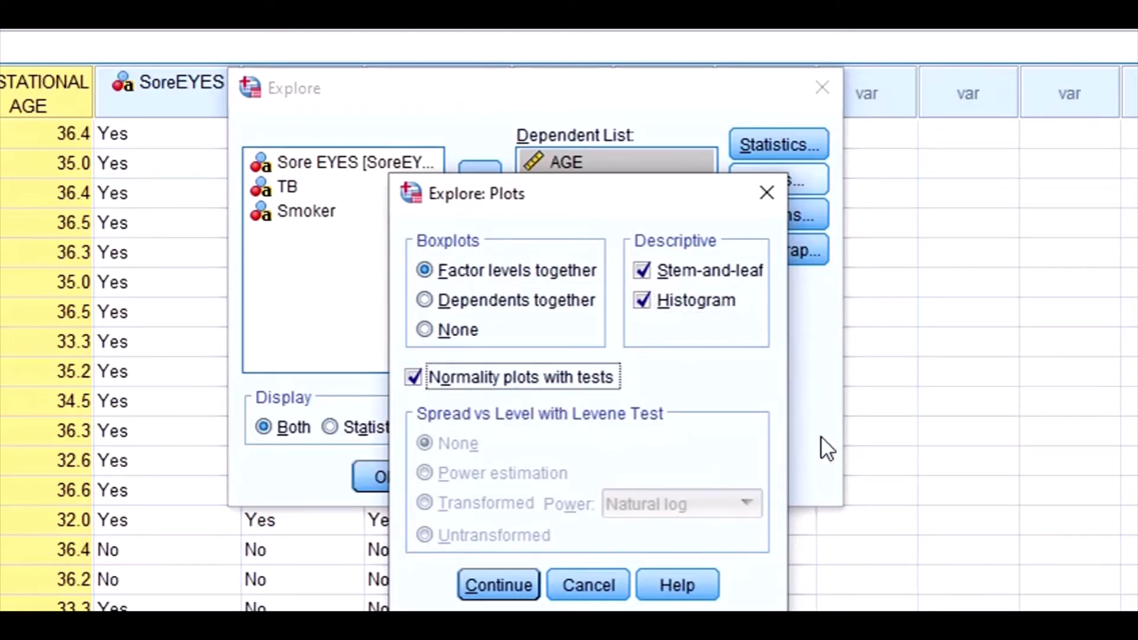
pyautogui.click(731, 275)
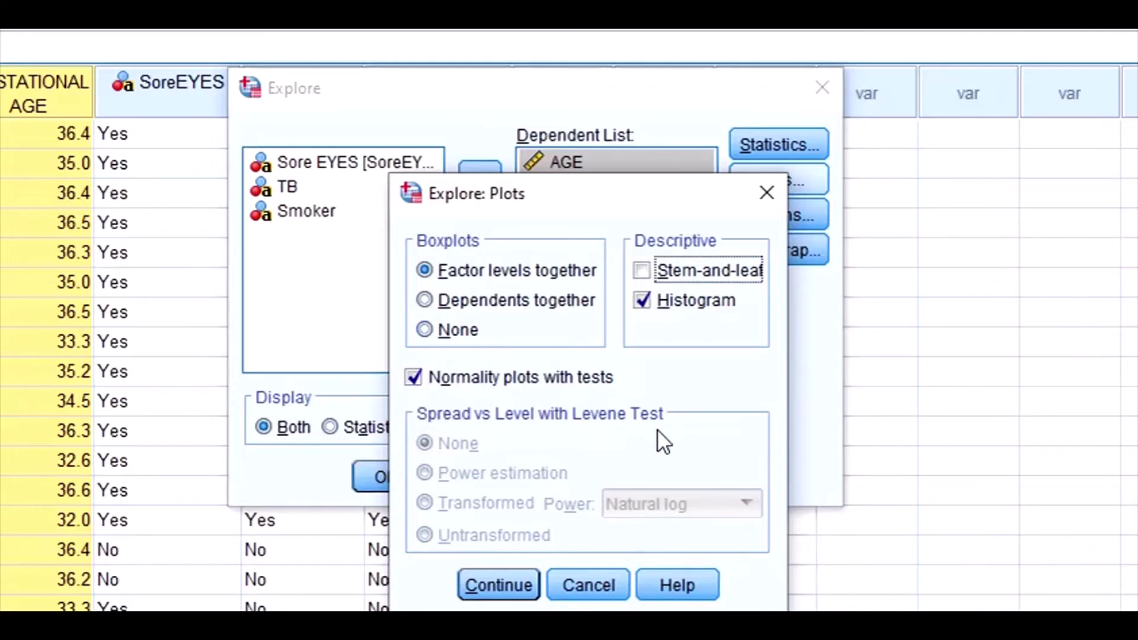
pyautogui.click(503, 594)
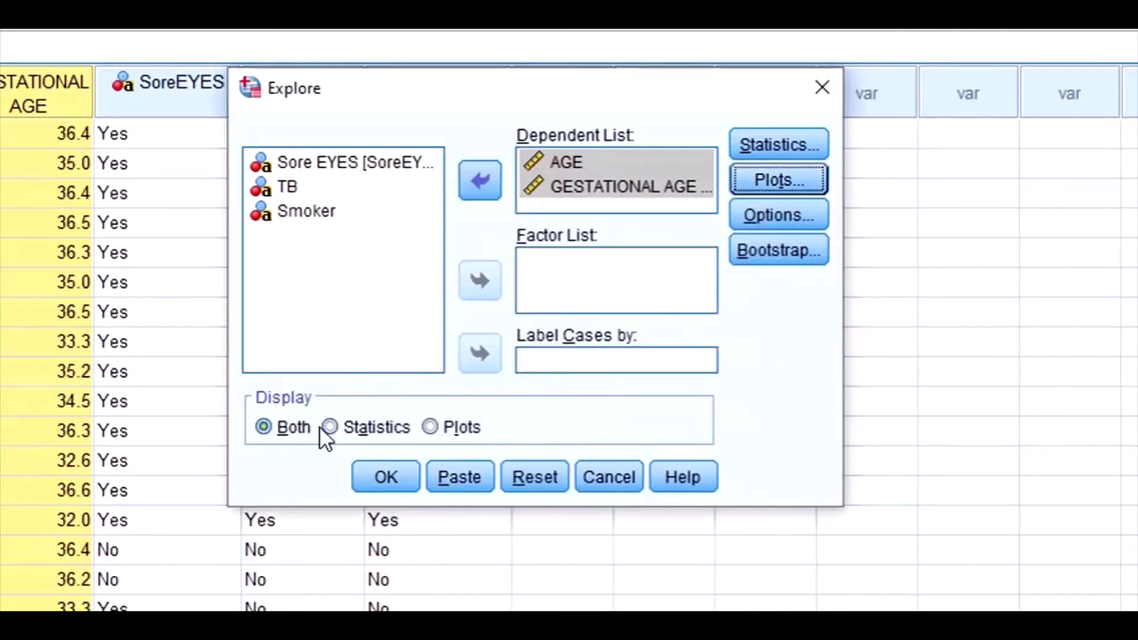
pyautogui.click(272, 427)
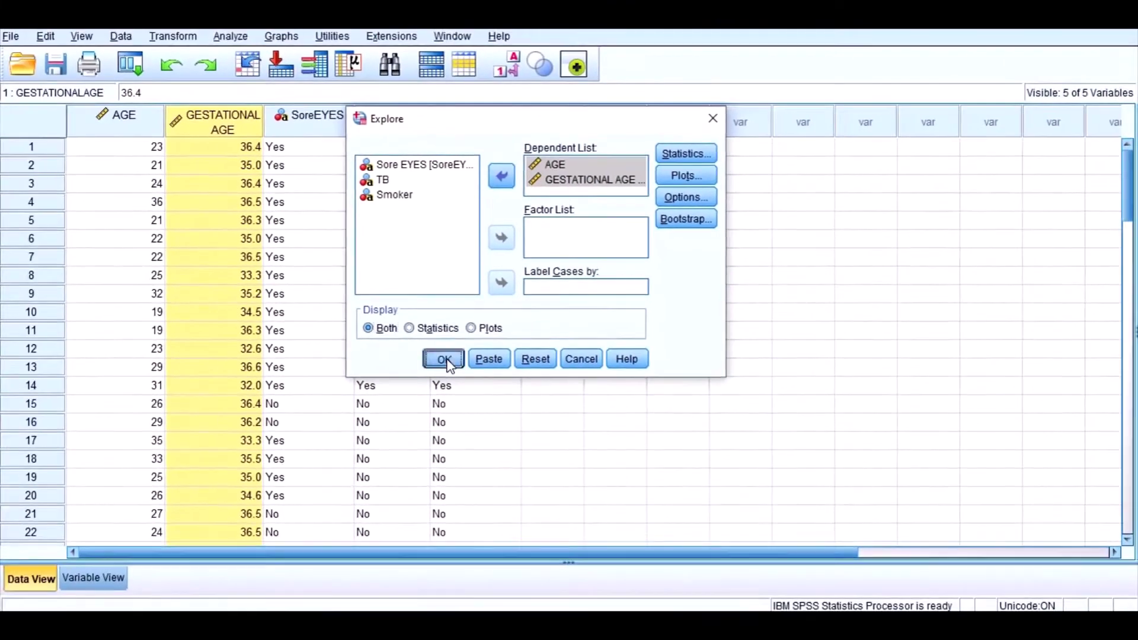
pyautogui.click(434, 388)
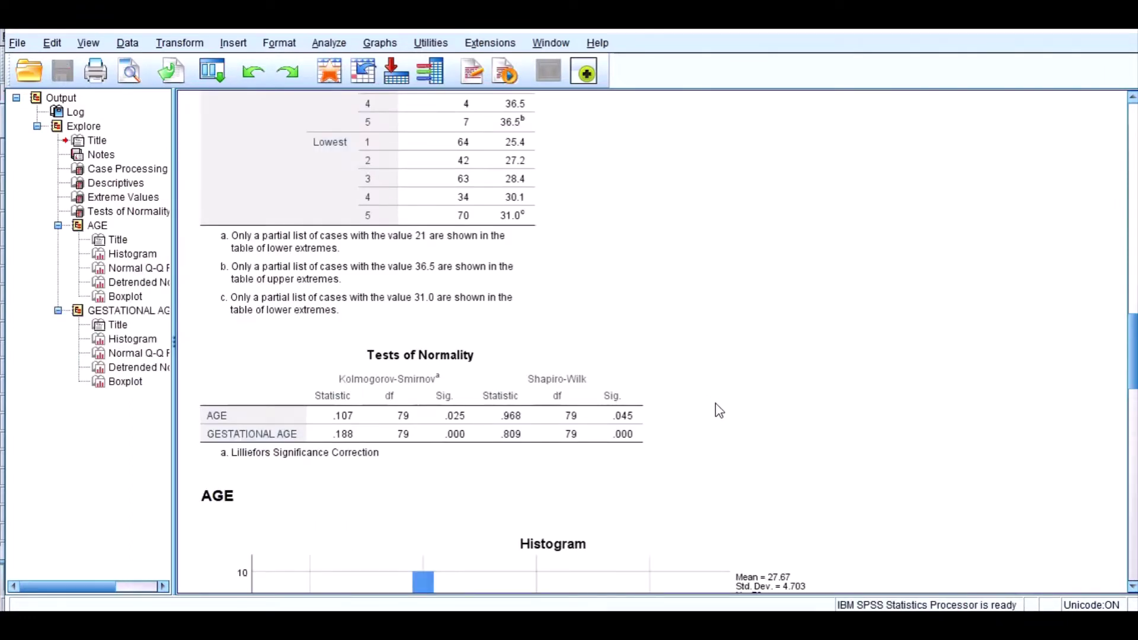
# Examine the Case Processing Summary, Descriptives, Extreme Values and Tests of Normality tables for AGE and GESTATIONAL AGE
pyautogui.scroll(6, 709, 417)
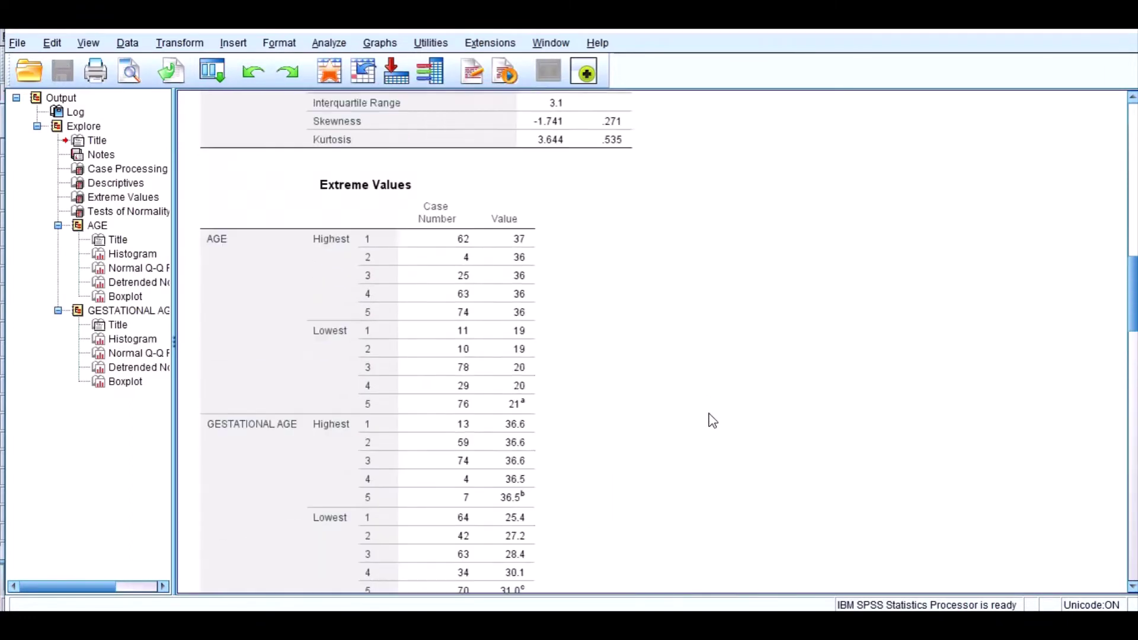
pyautogui.scroll(10, 712, 421)
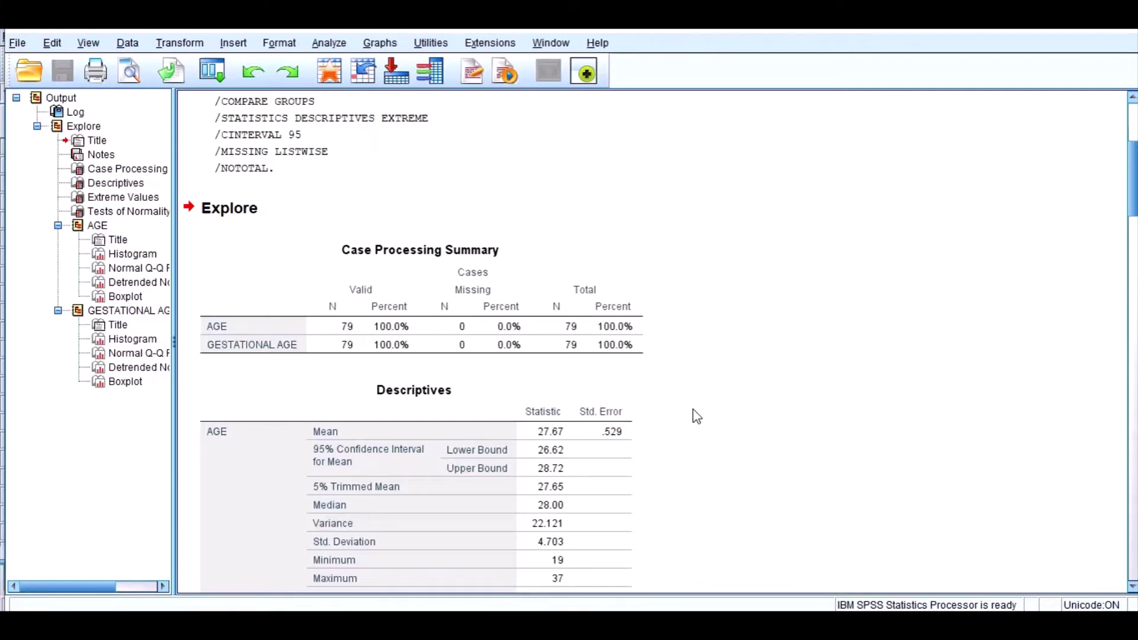
pyautogui.scroll(-5, 696, 416)
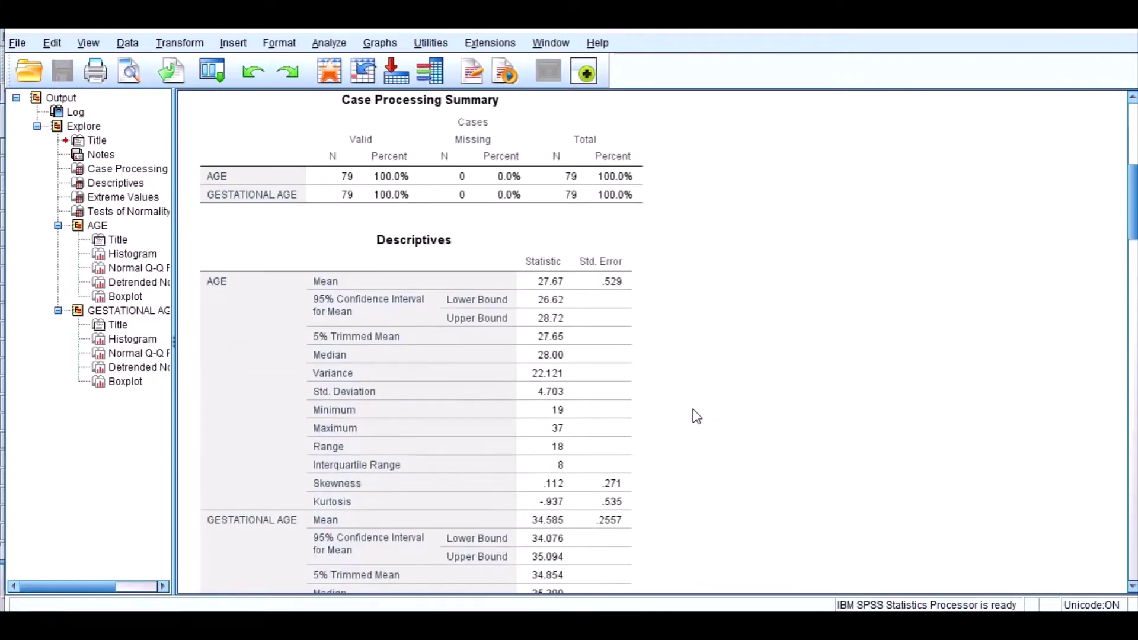
pyautogui.scroll(-3, 696, 416)
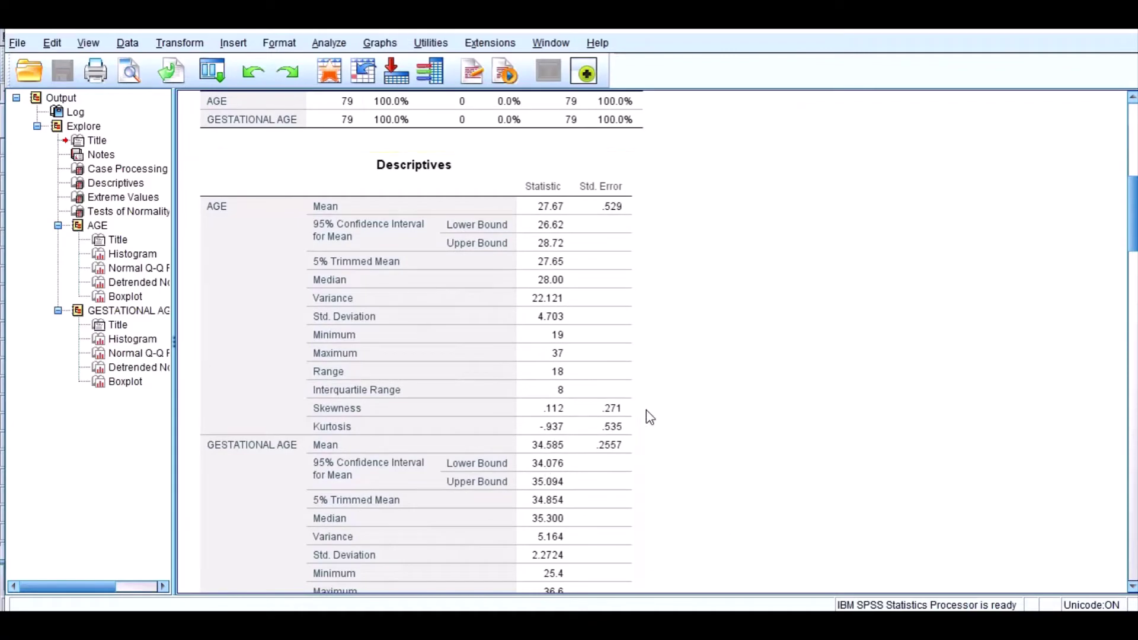
pyautogui.scroll(-3, 650, 416)
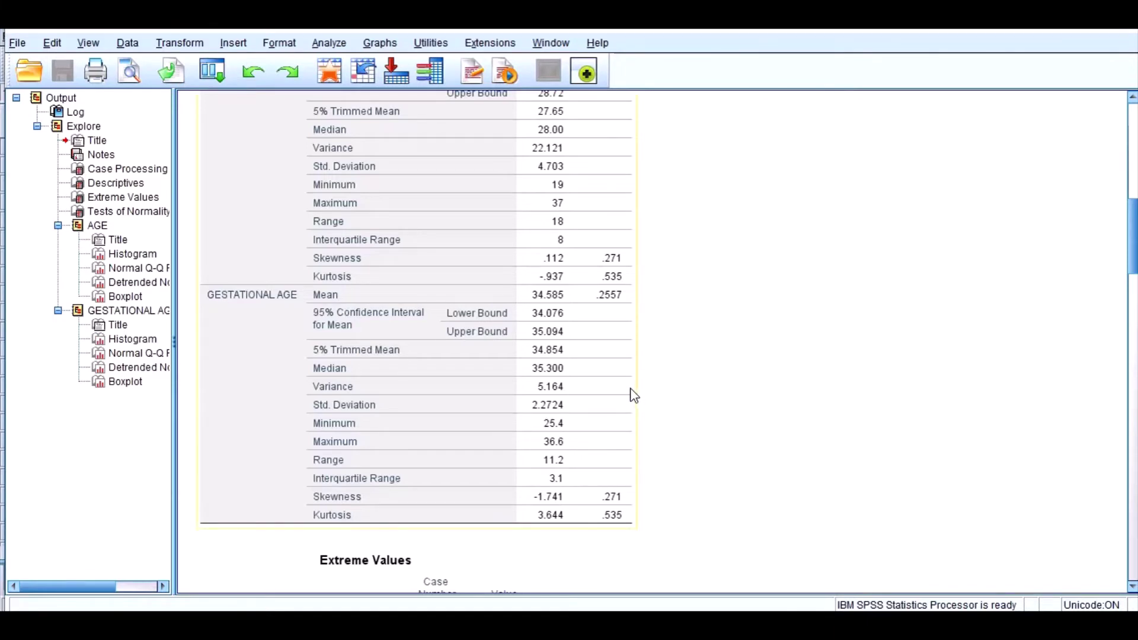
pyautogui.scroll(-4, 622, 395)
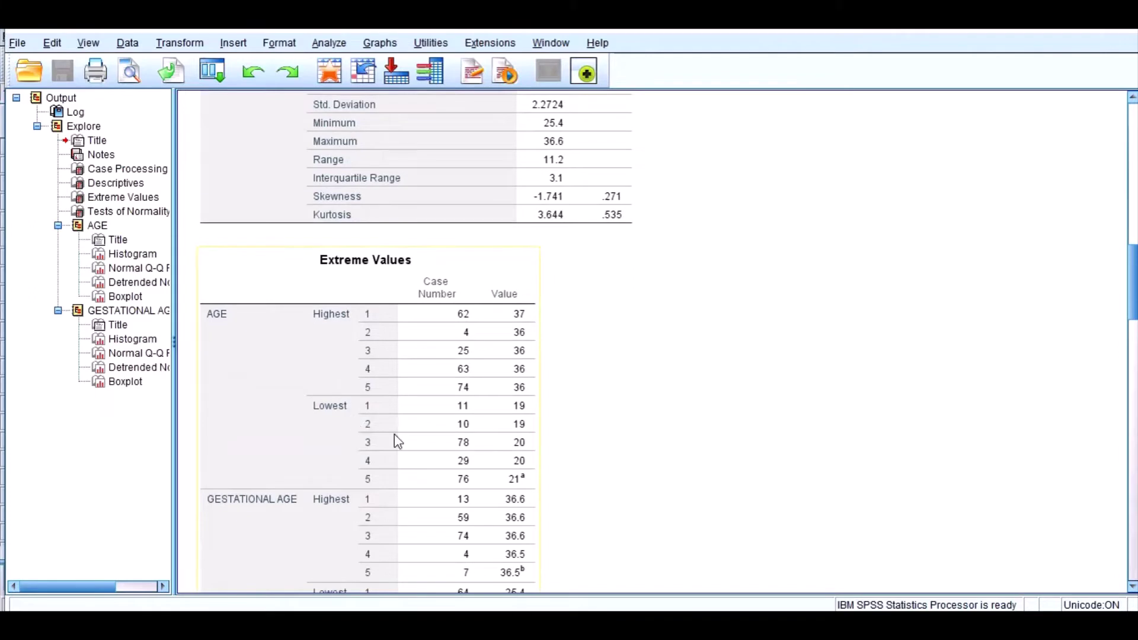
pyautogui.scroll(-1, 699, 360)
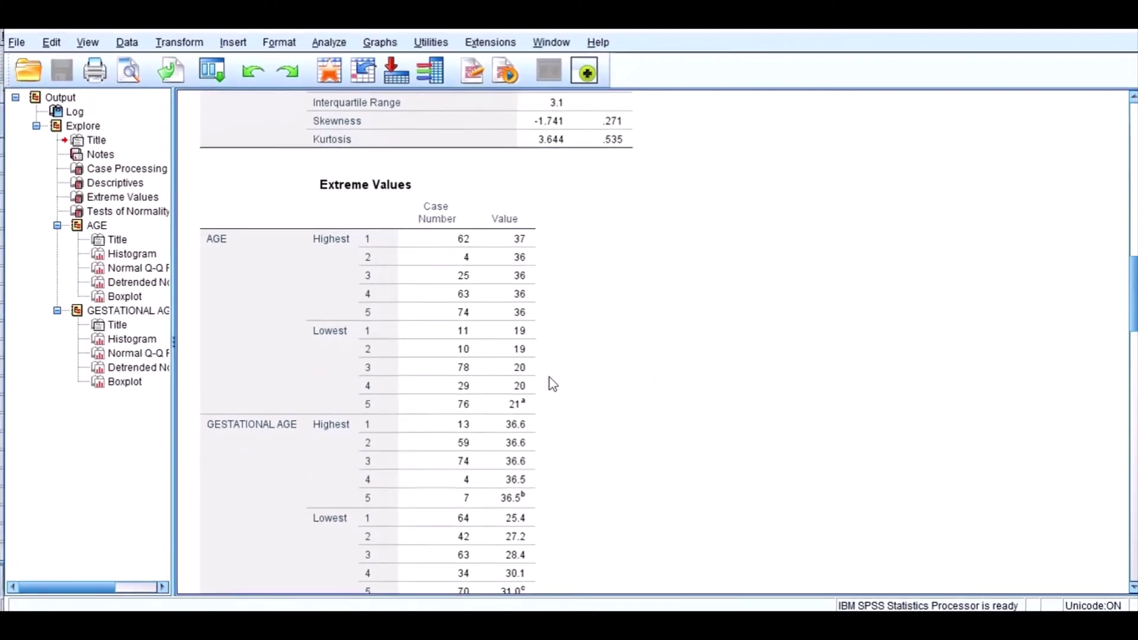
pyautogui.scroll(-5, 553, 384)
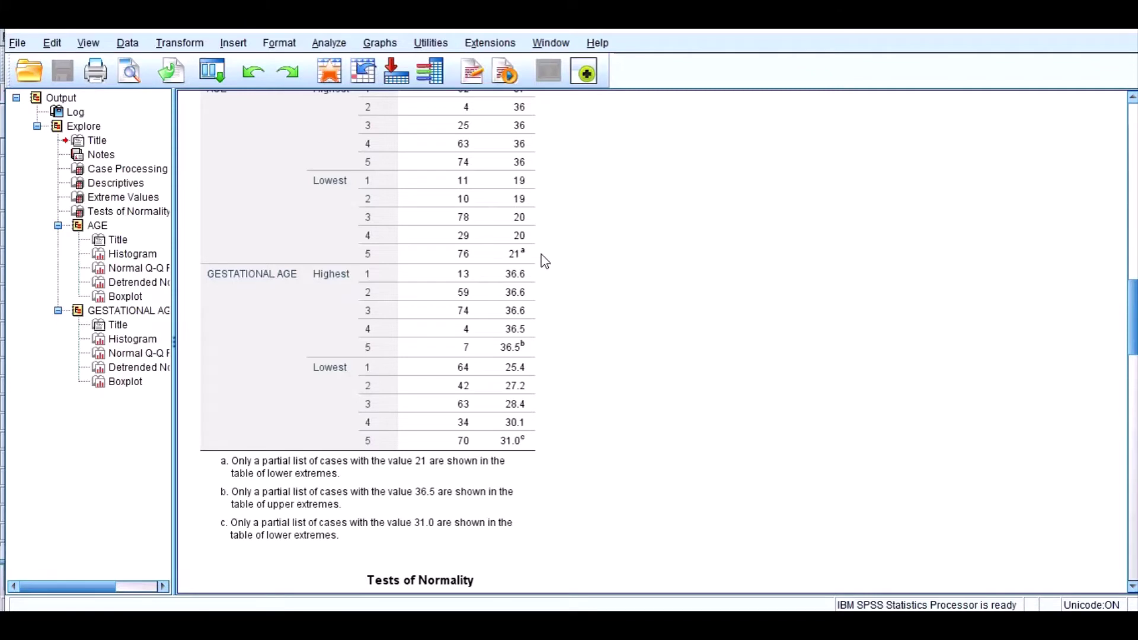
pyautogui.scroll(-3, 544, 260)
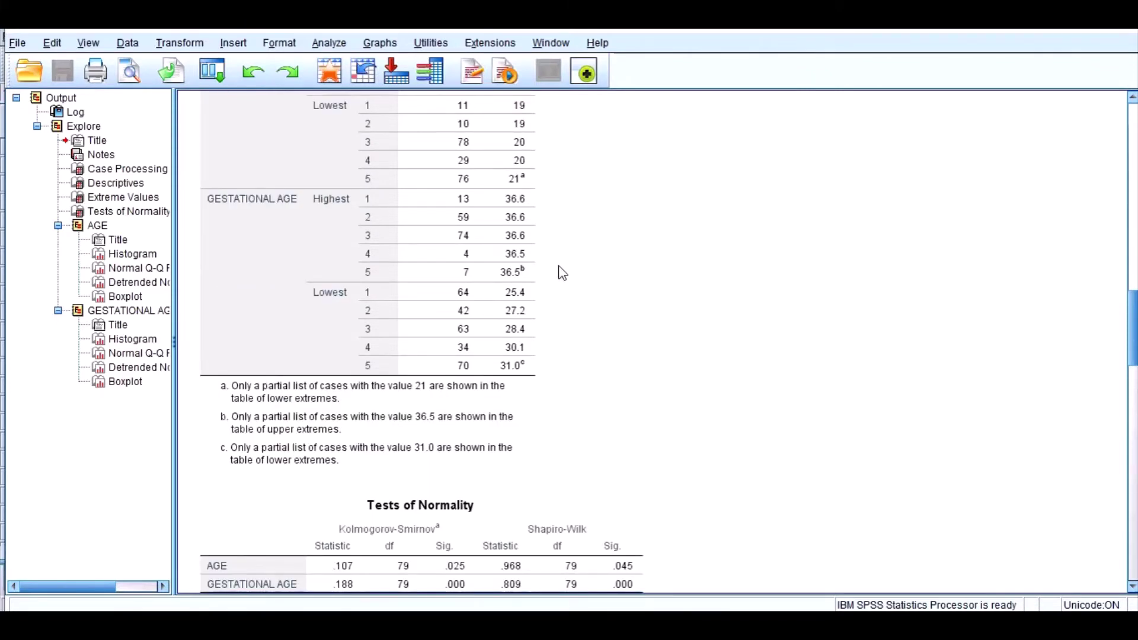
pyautogui.scroll(-3, 562, 273)
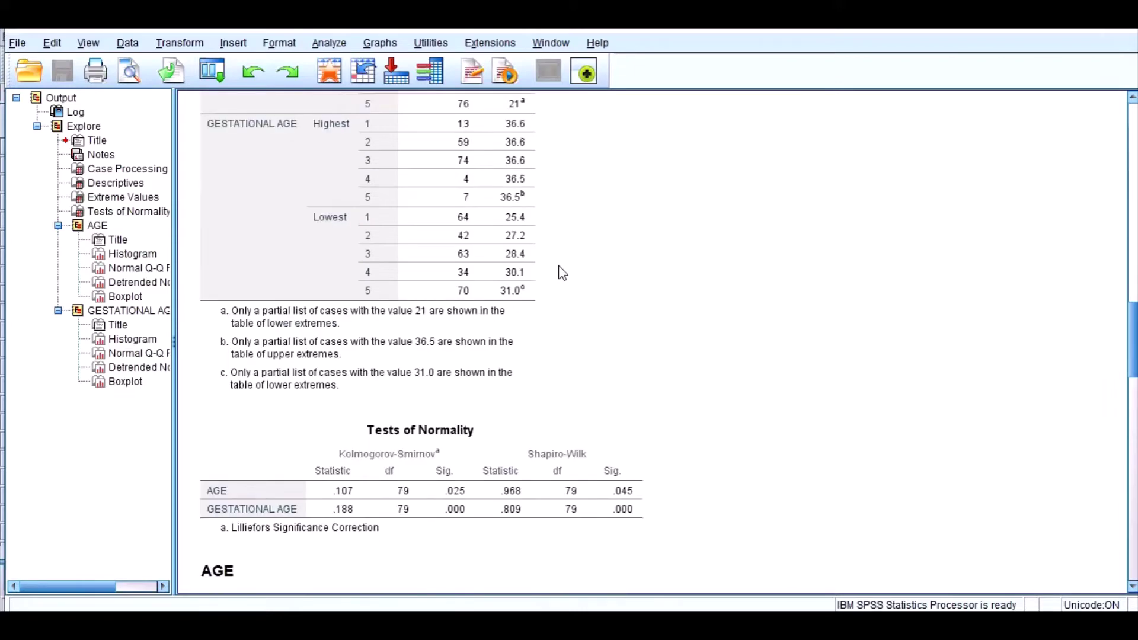
# Open the AGE histogram from the Explore output in the Chart Editor
pyautogui.scroll(-15, 561, 273)
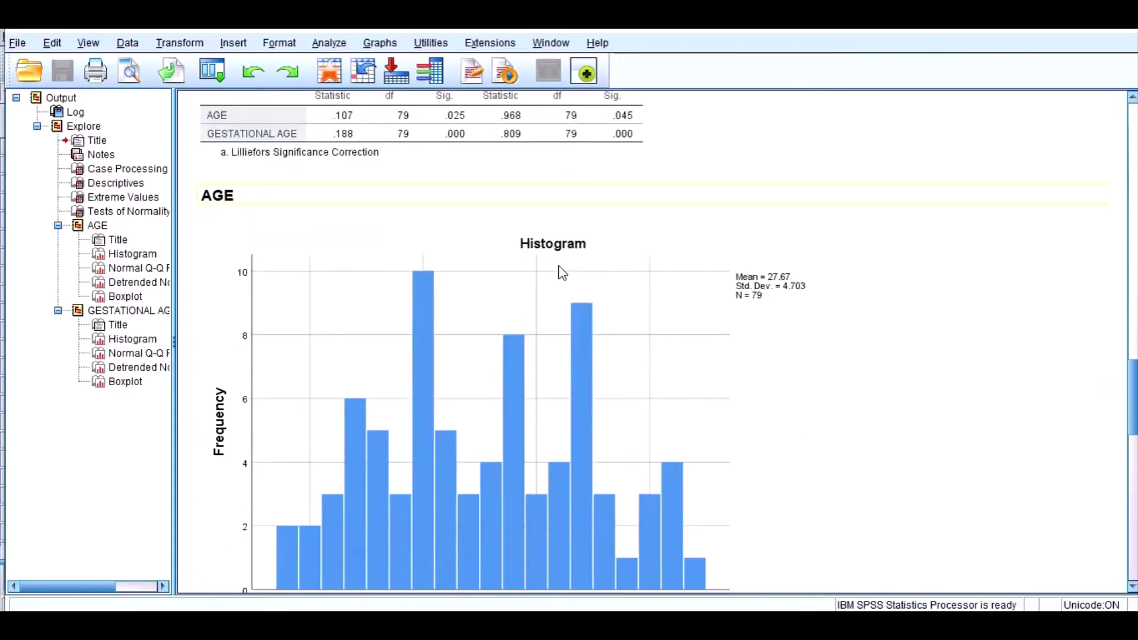
pyautogui.scroll(-3, 562, 272)
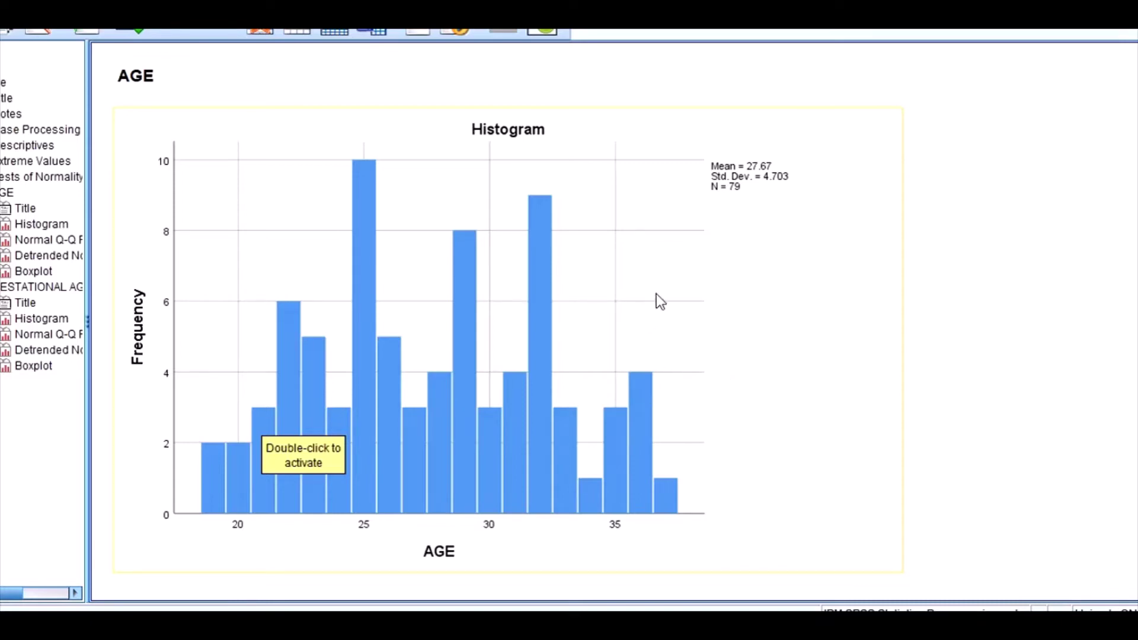
pyautogui.click(702, 305)
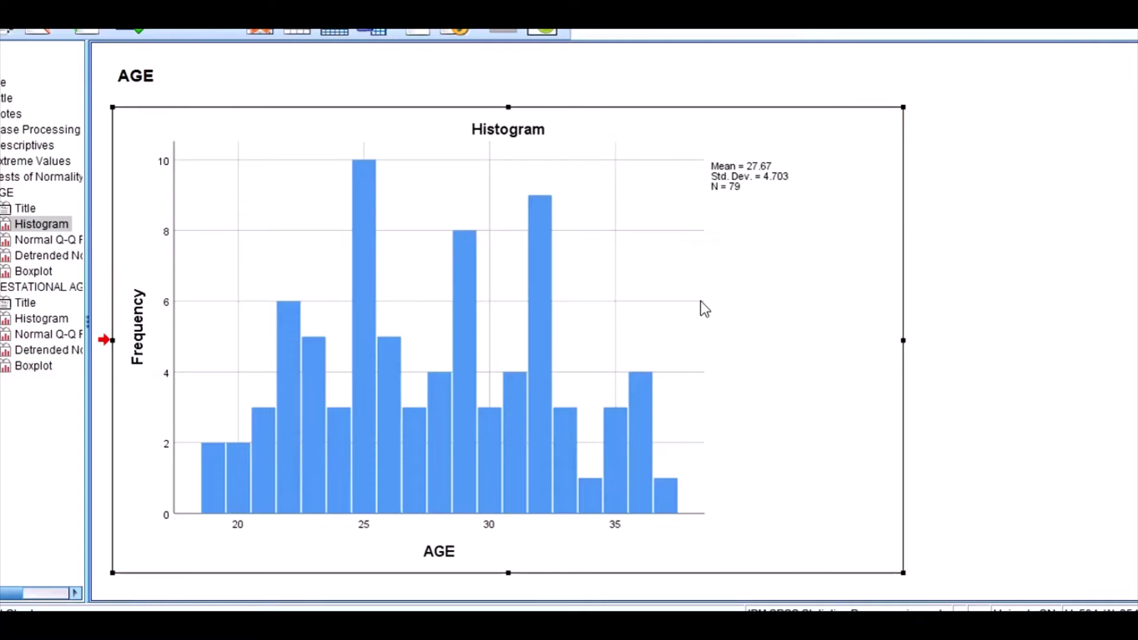
pyautogui.doubleClick(707, 314)
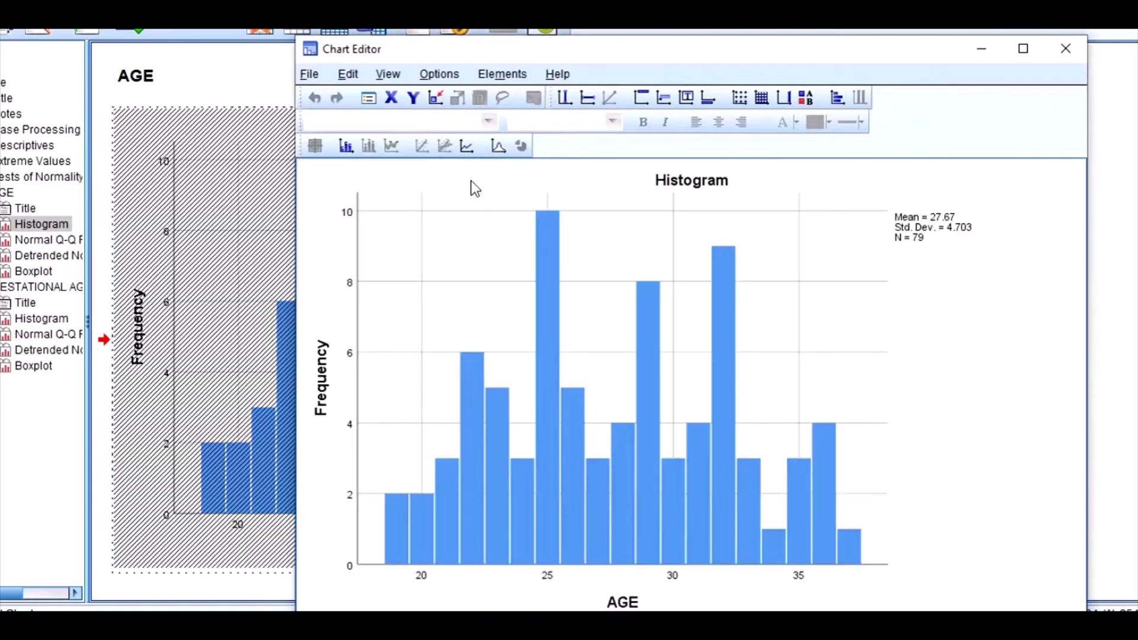
# Add a normal distribution curve with automatic parameters to the AGE histogram and return to the output
pyautogui.click(498, 146)
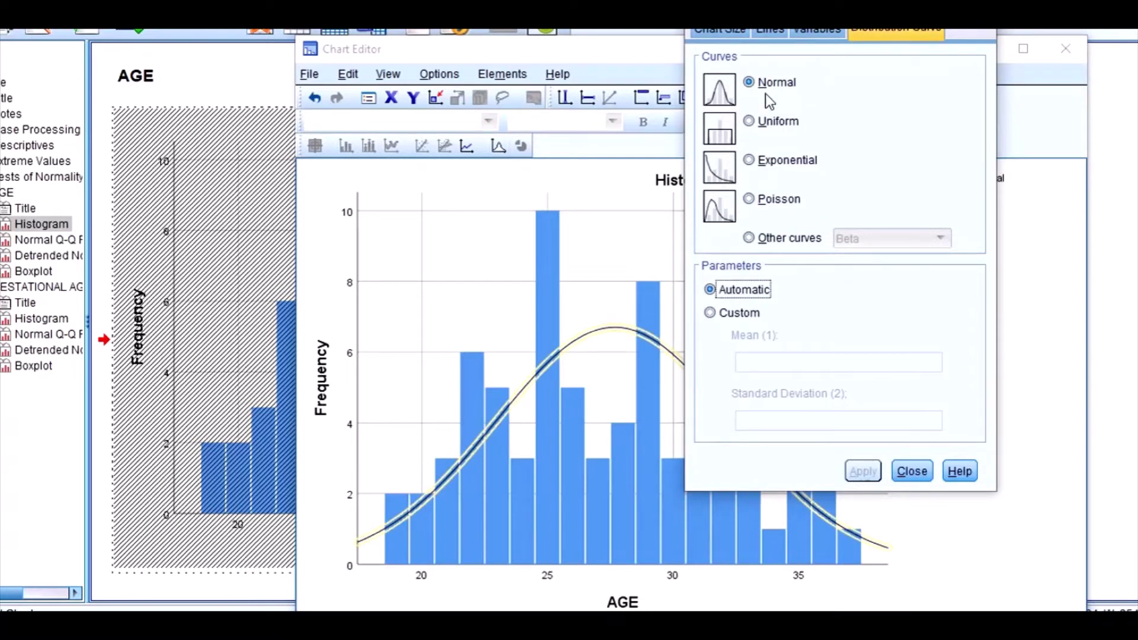
pyautogui.click(912, 471)
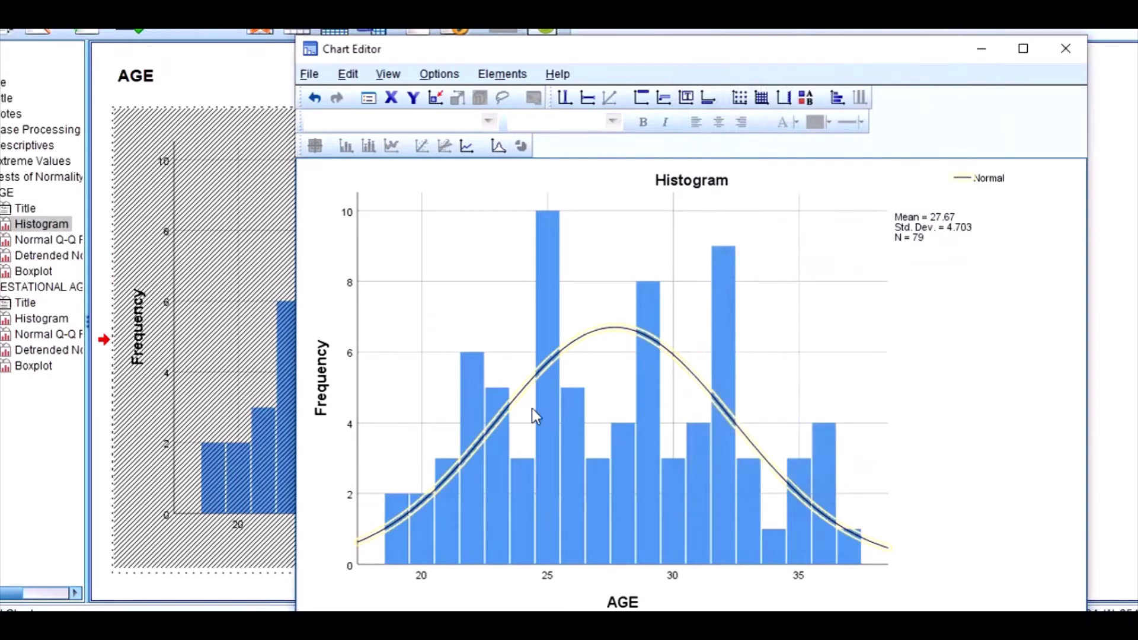
pyautogui.click(1075, 49)
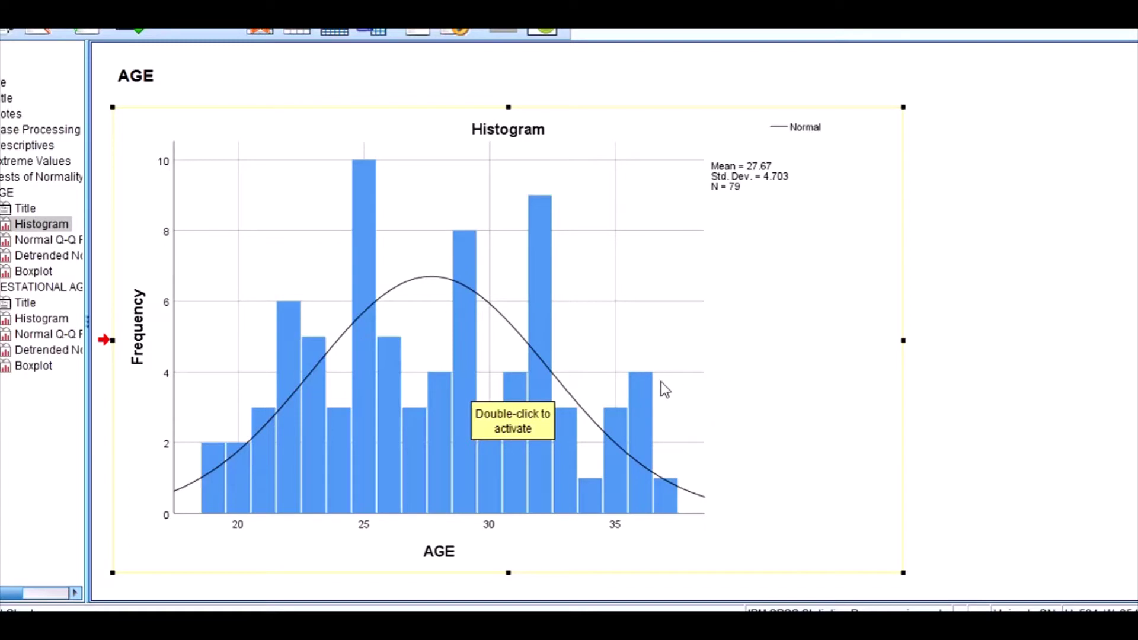
# Compare the Kolmogorov-Smirnov and Shapiro-Wilk results in the Tests of Normality table with the shape of the AGE histogram
pyautogui.scroll(5, 660, 382)
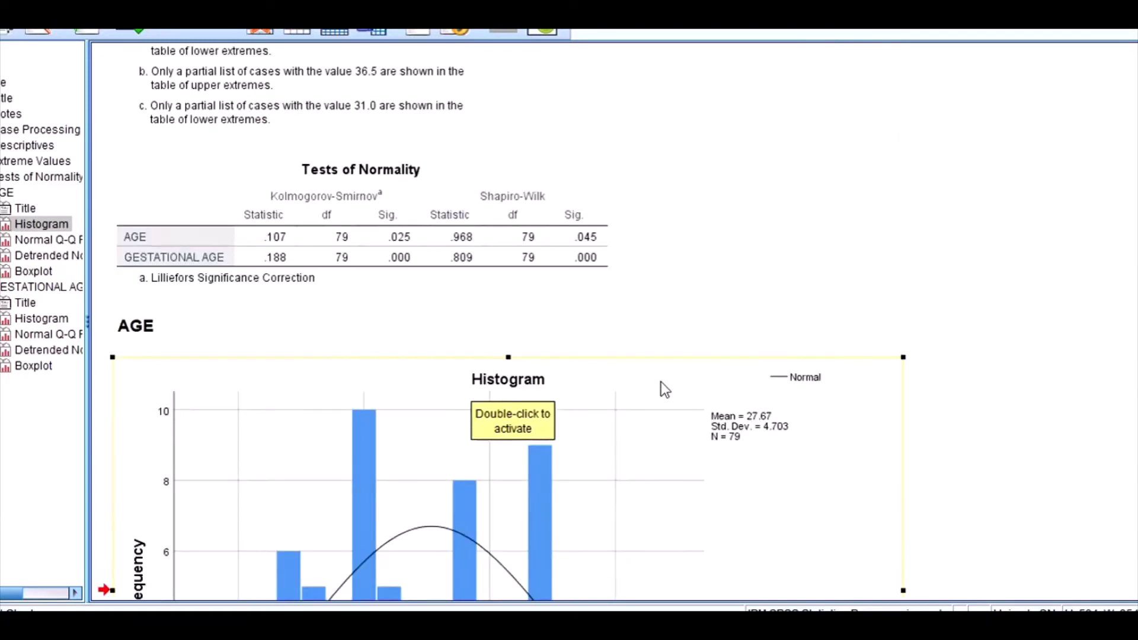
pyautogui.scroll(2, 667, 379)
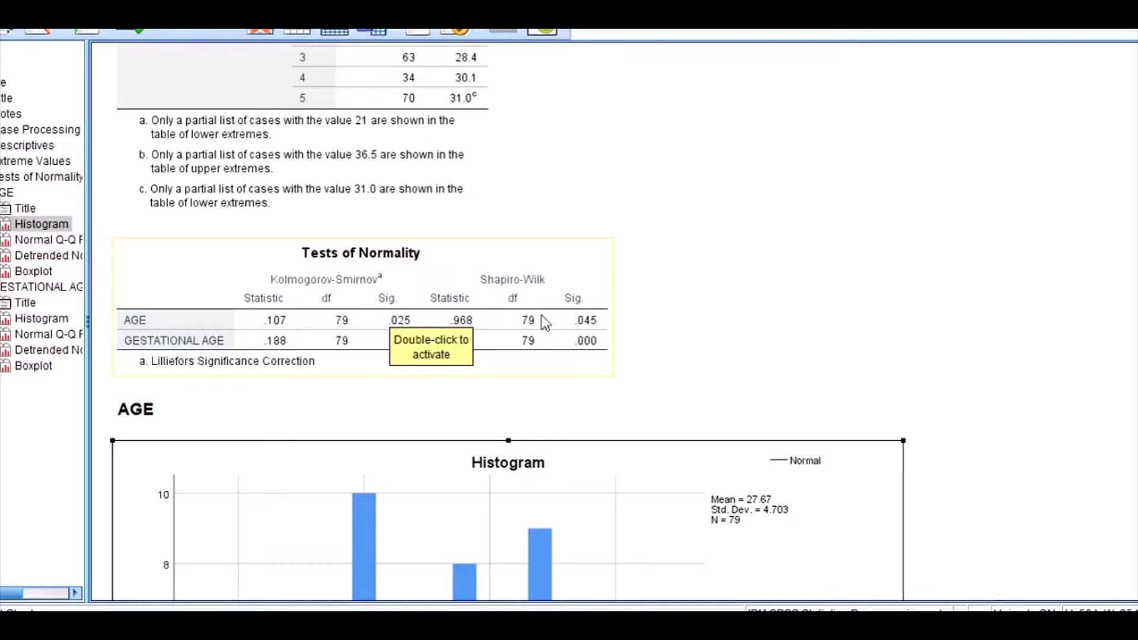
pyautogui.click(687, 337)
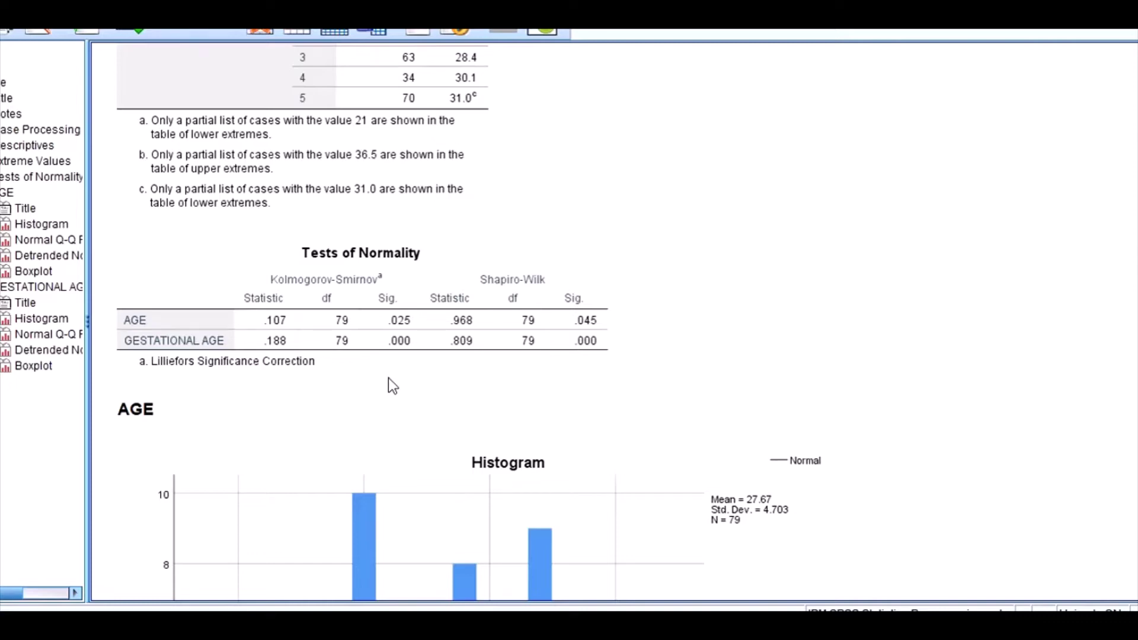
pyautogui.scroll(-4, 388, 379)
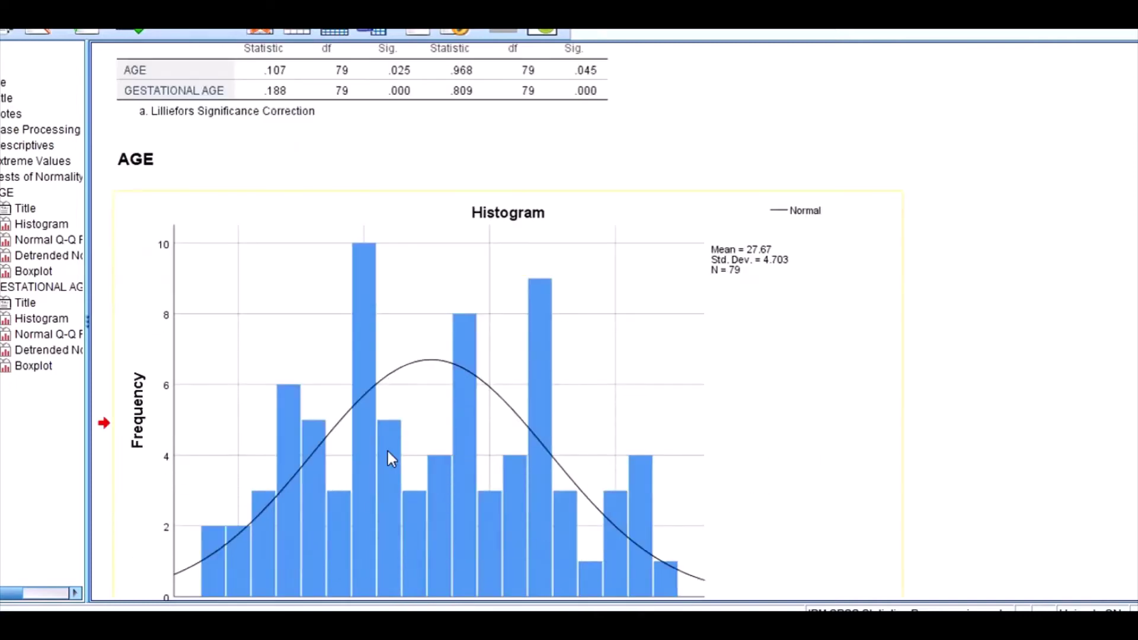
pyautogui.scroll(-1, 410, 474)
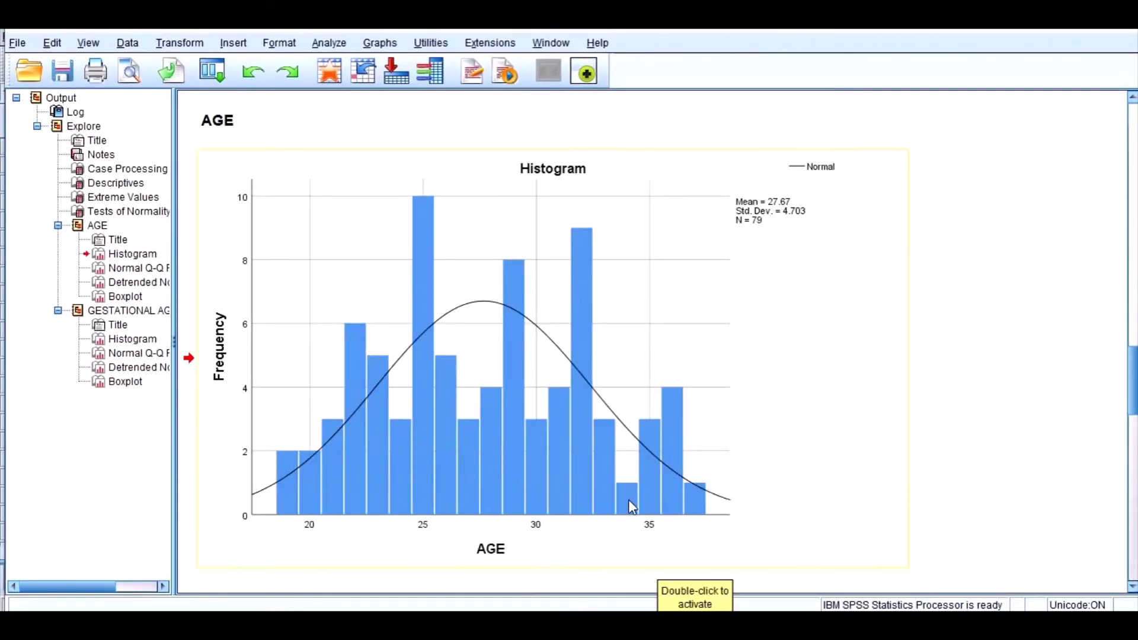
pyautogui.scroll(4, 717, 452)
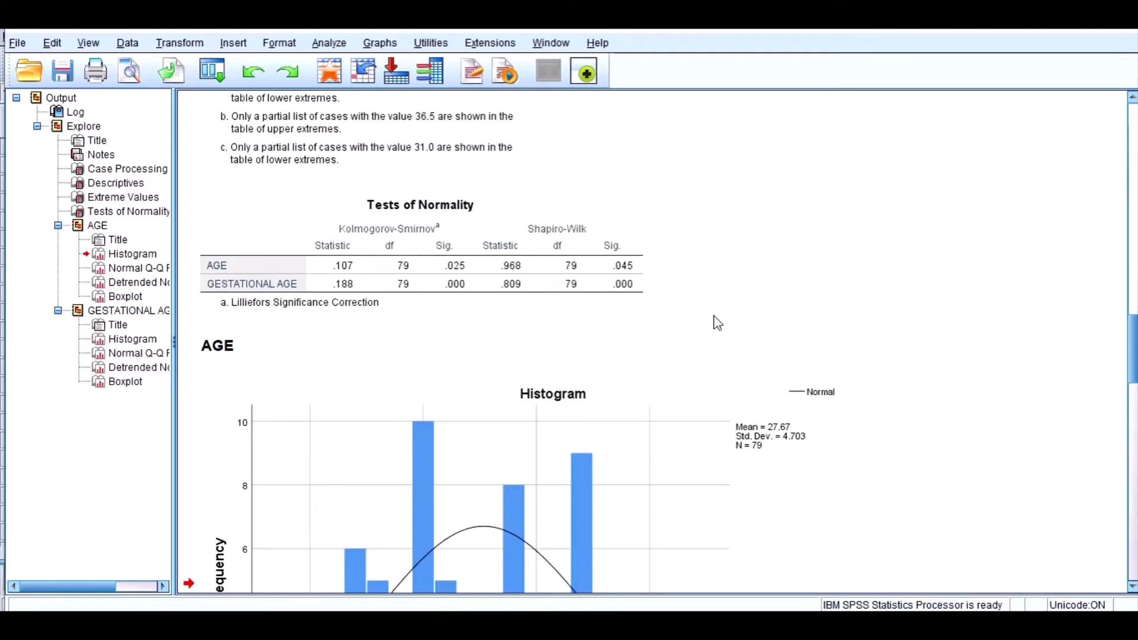
pyautogui.scroll(-5, 699, 320)
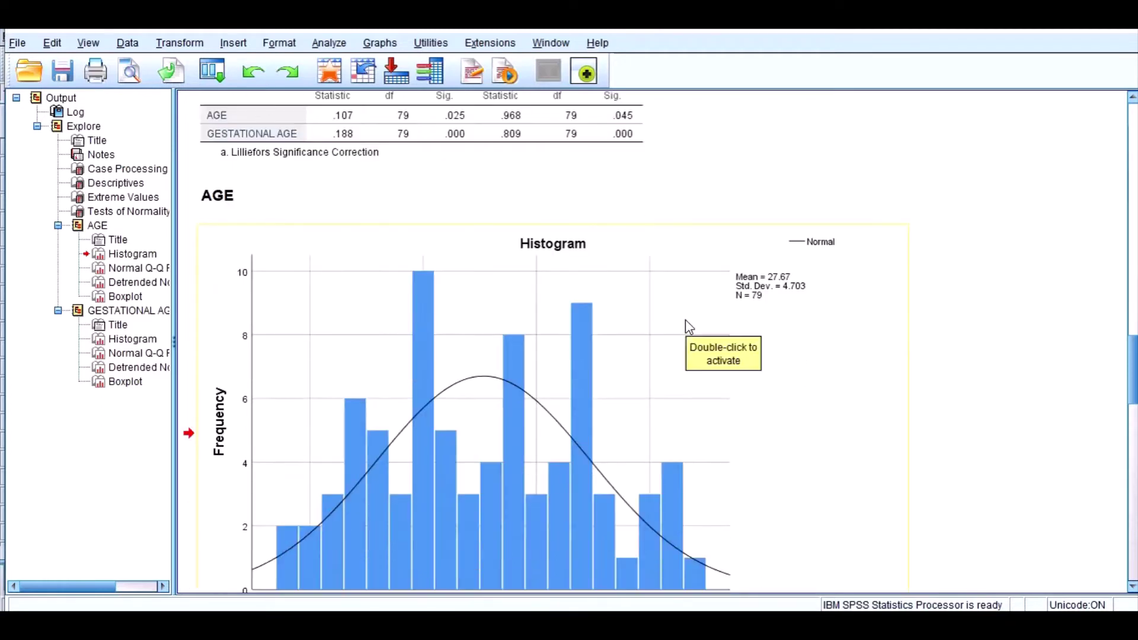
# Examine the Normal Q-Q plot, Detrended Normal Q-Q plot and boxplot of AGE for departures from normality
pyautogui.scroll(-10, 681, 329)
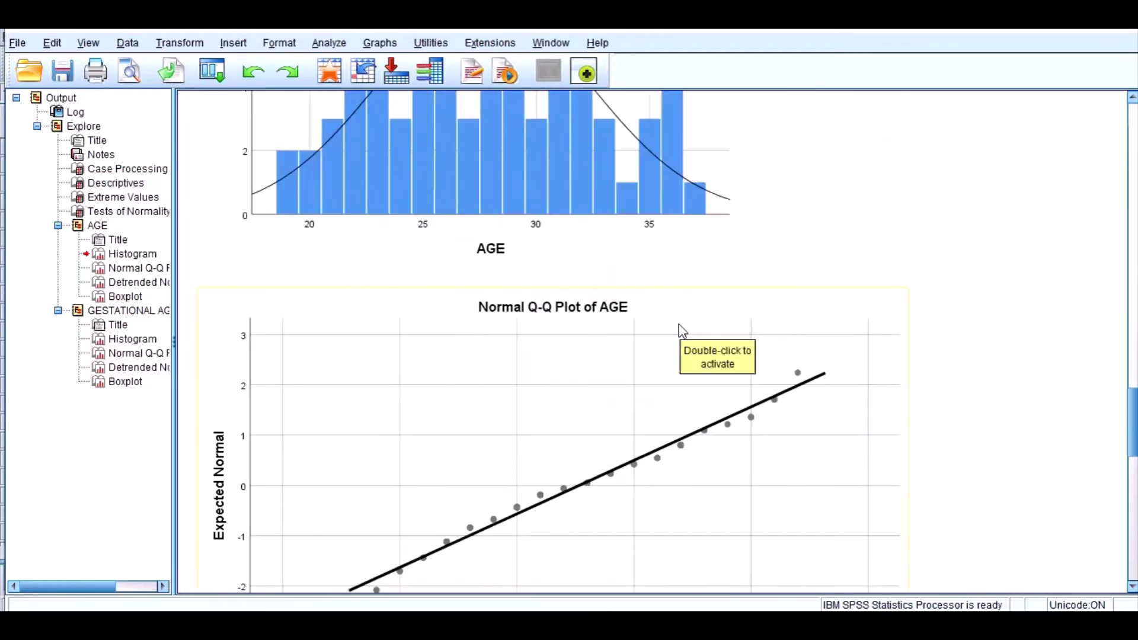
pyautogui.scroll(-3, 682, 329)
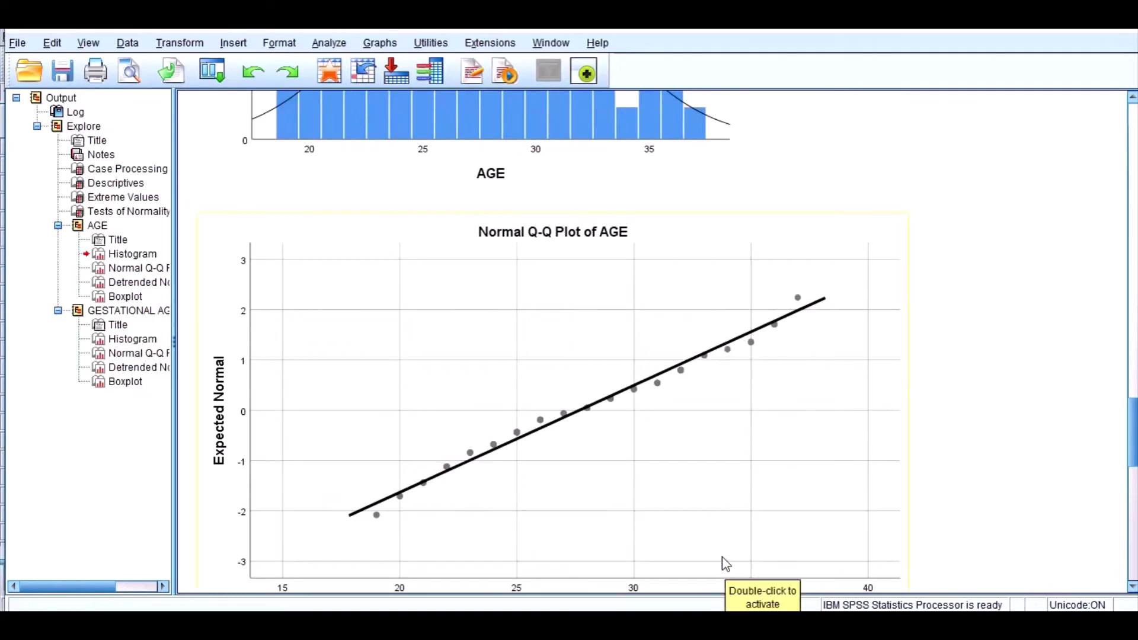
pyautogui.scroll(-3, 682, 498)
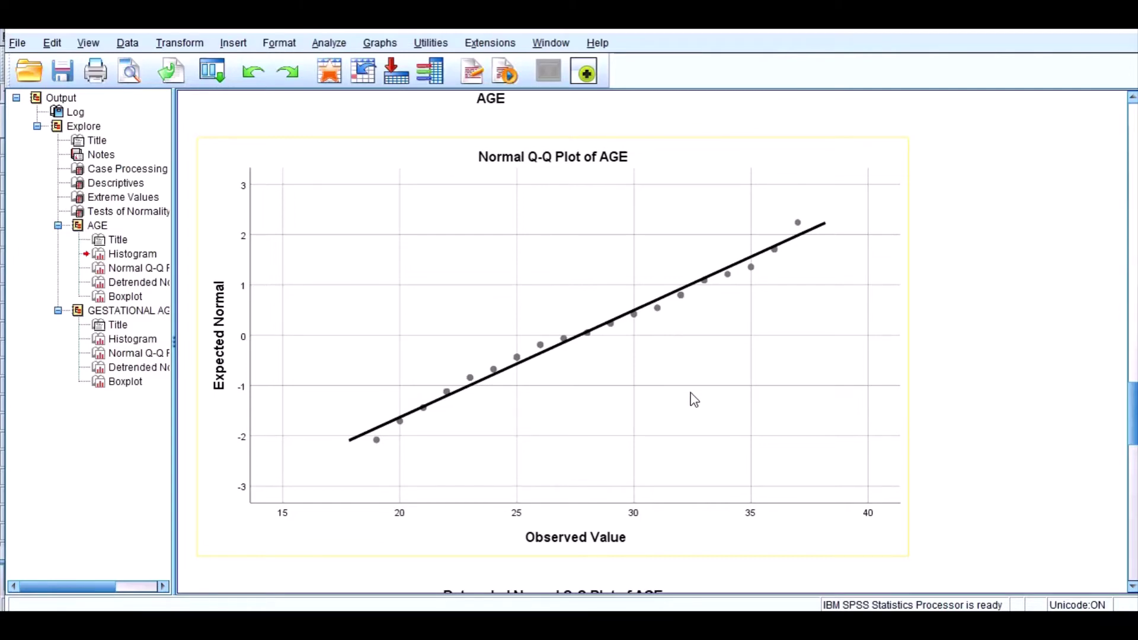
pyautogui.scroll(-3, 690, 400)
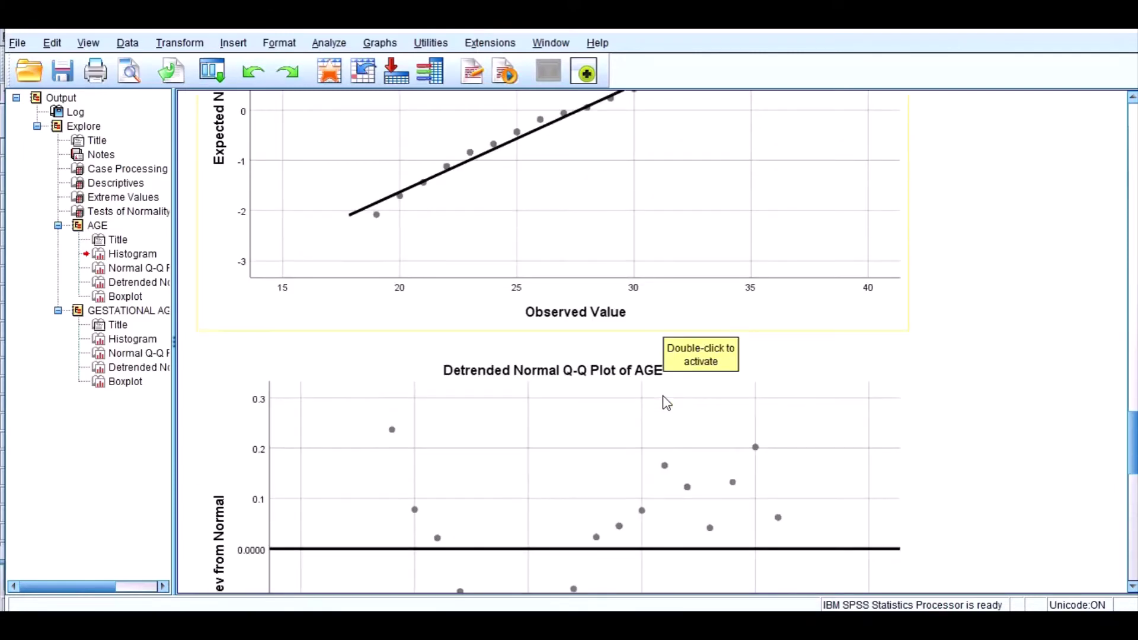
pyautogui.scroll(-2, 665, 401)
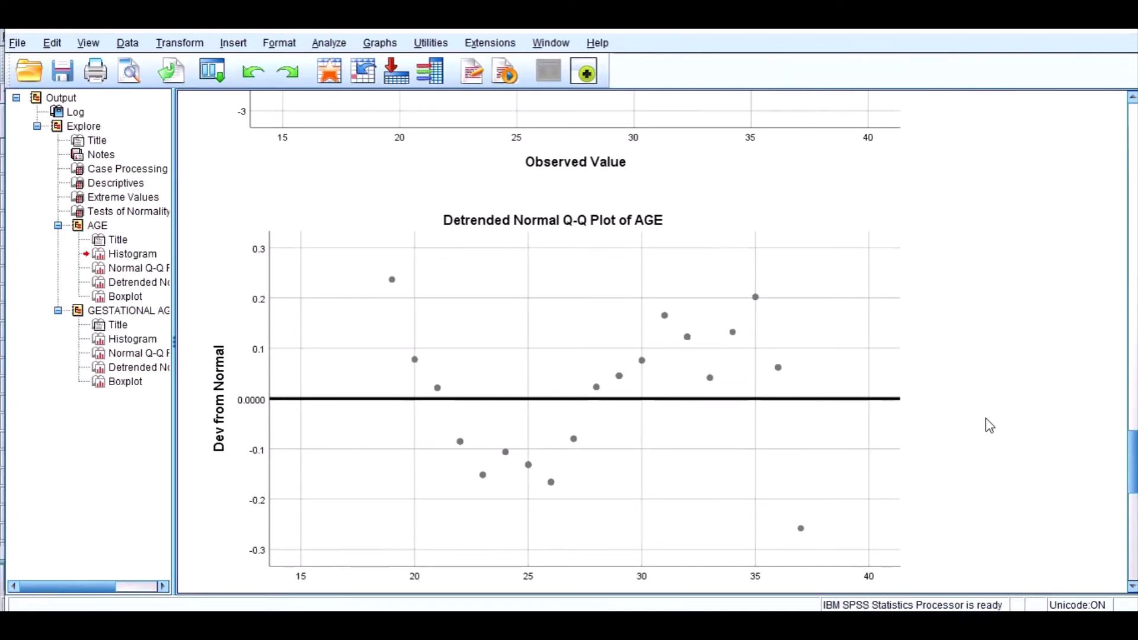
pyautogui.scroll(-6, 986, 421)
pyautogui.scroll(-1, 978, 429)
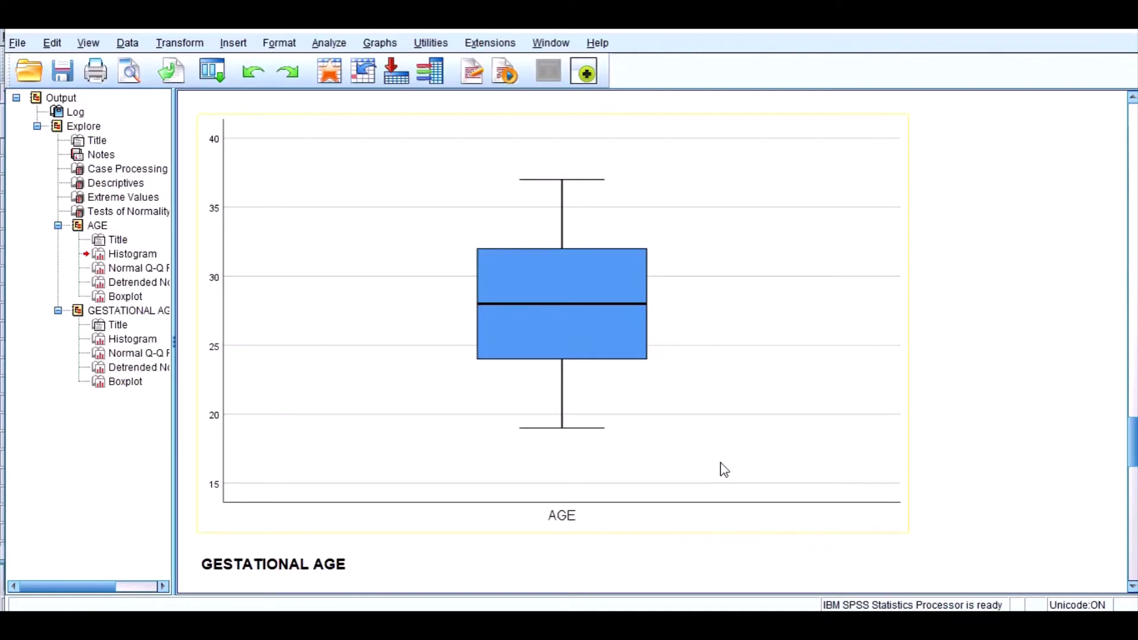
pyautogui.scroll(1, 724, 470)
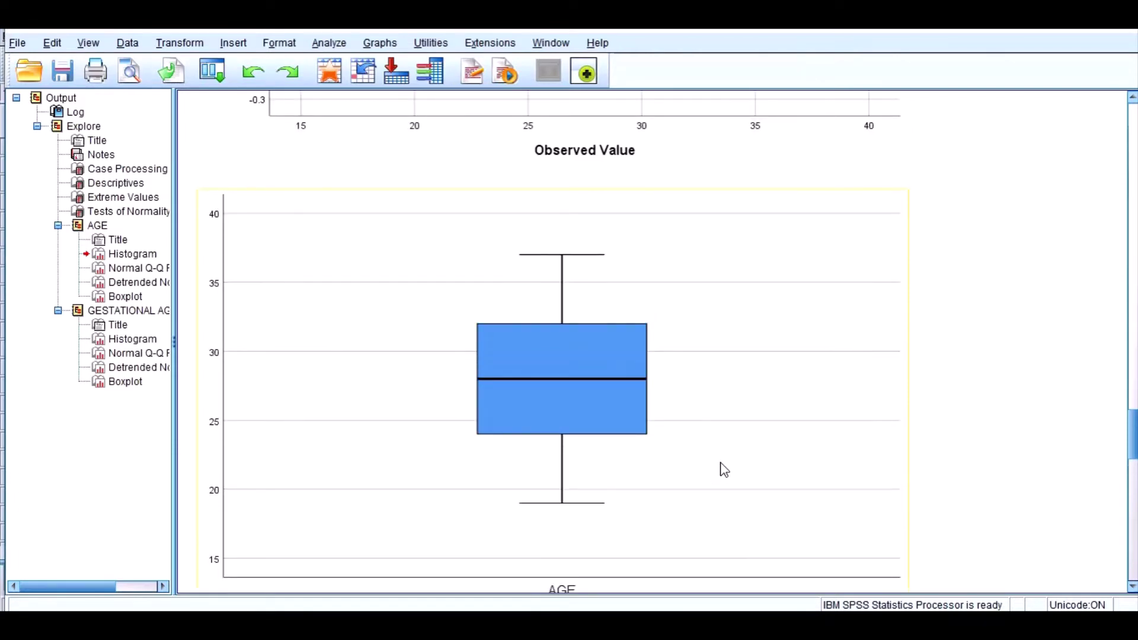
pyautogui.scroll(-2, 724, 469)
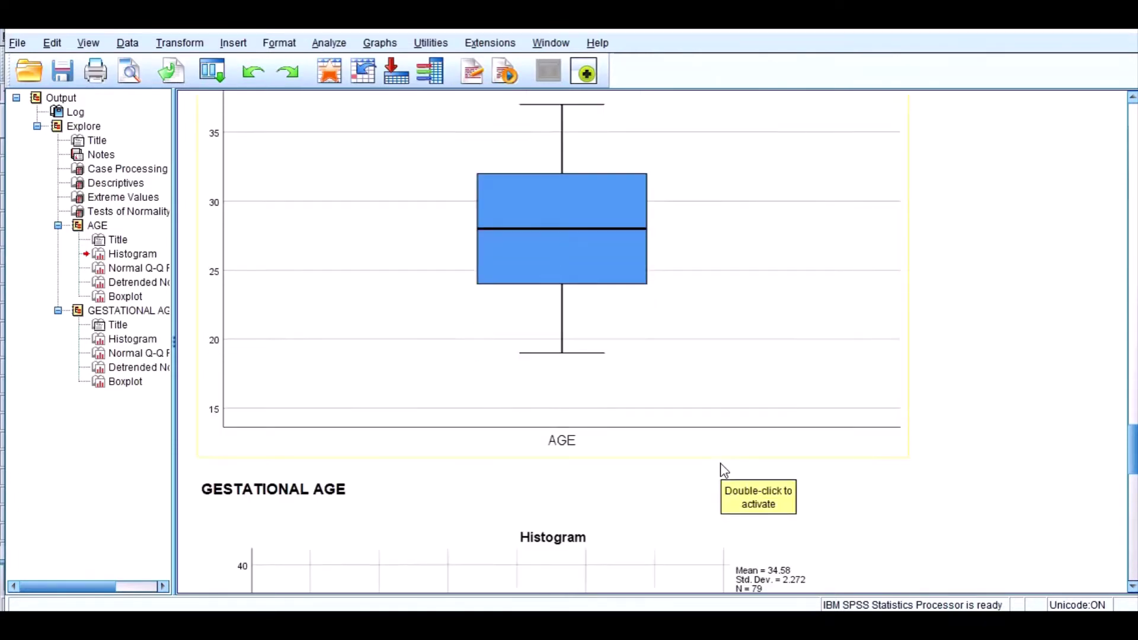
pyautogui.scroll(-1, 724, 469)
# Recheck the Tests of Normality table and review the skewness, kurtosis and extreme values of AGE and GESTATIONAL AGE
pyautogui.scroll(10, 724, 470)
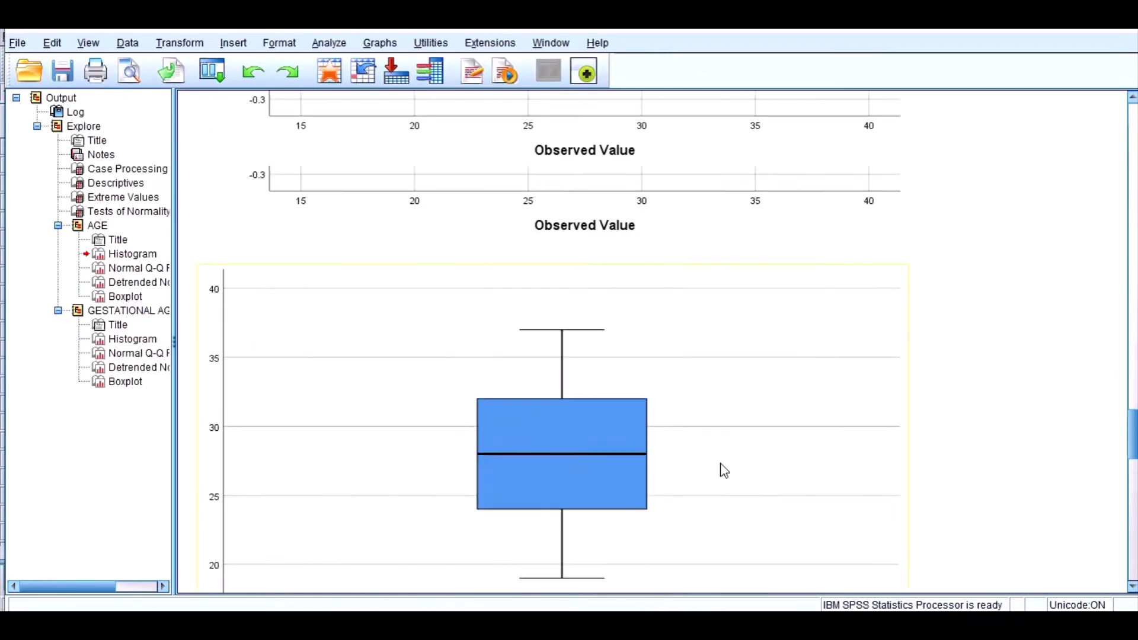
pyautogui.scroll(8, 724, 469)
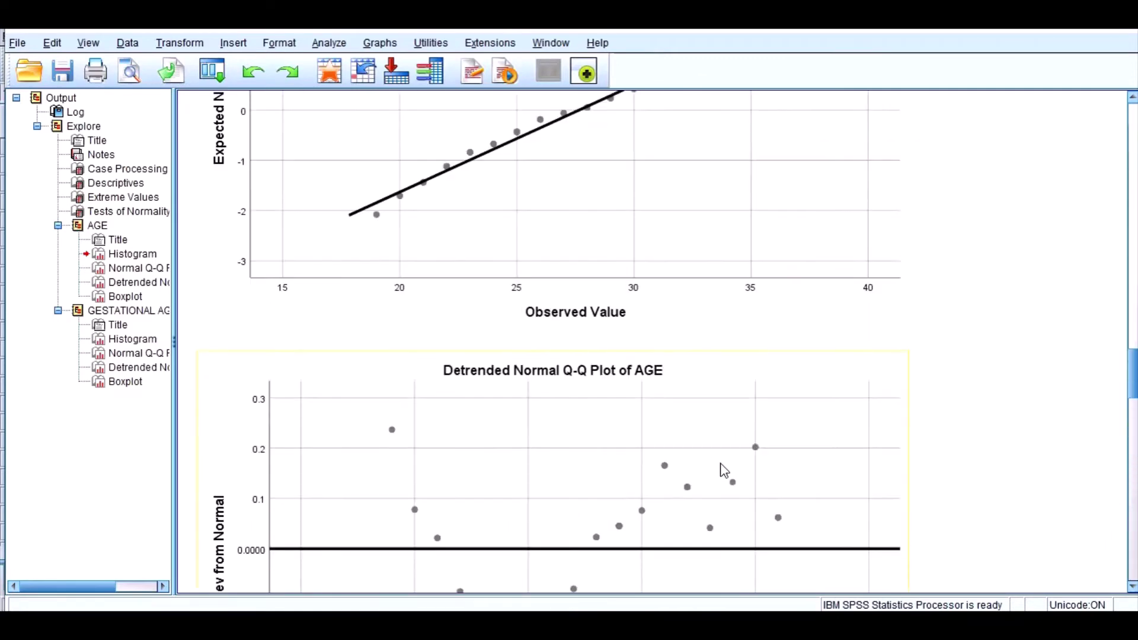
pyautogui.scroll(6, 724, 469)
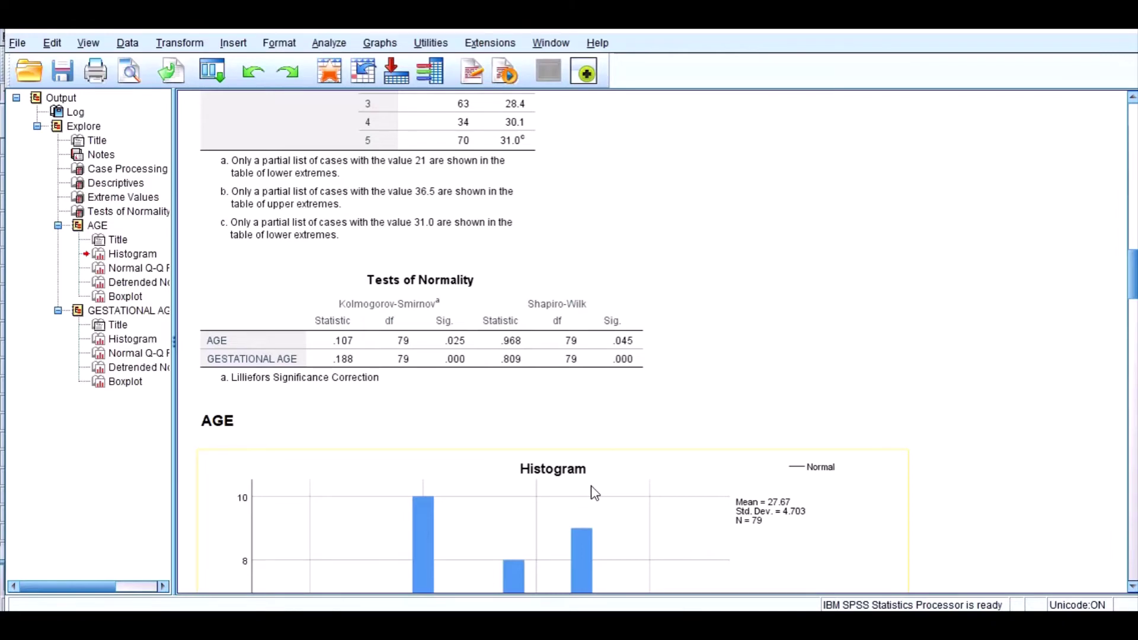
pyautogui.scroll(5, 592, 493)
pyautogui.scroll(5, 588, 493)
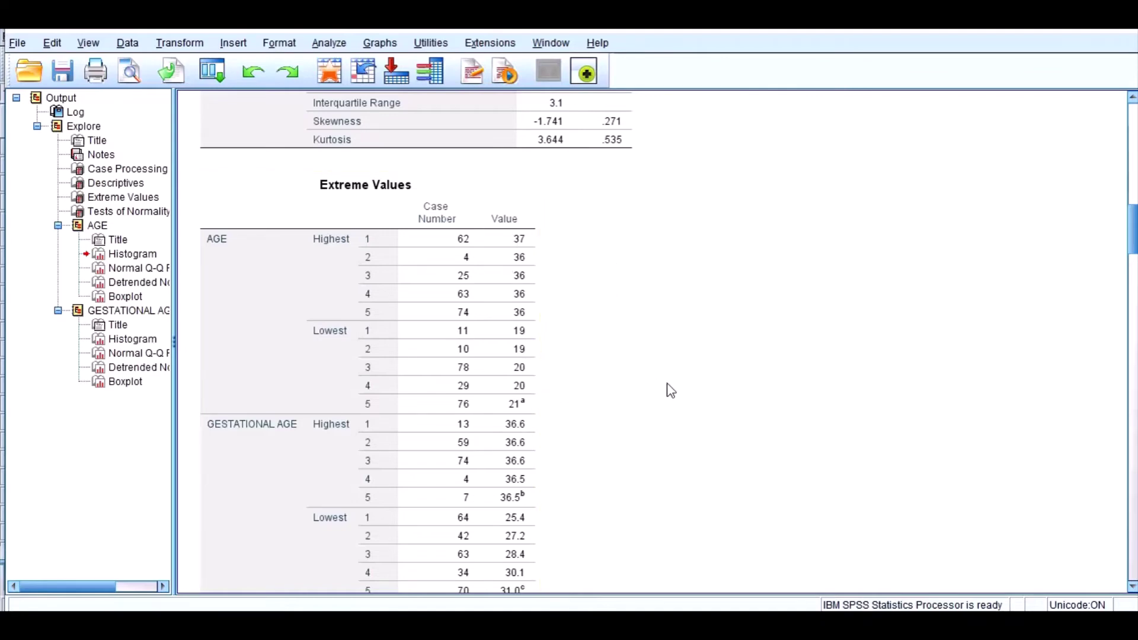
pyautogui.scroll(3, 669, 391)
pyautogui.scroll(5, 670, 392)
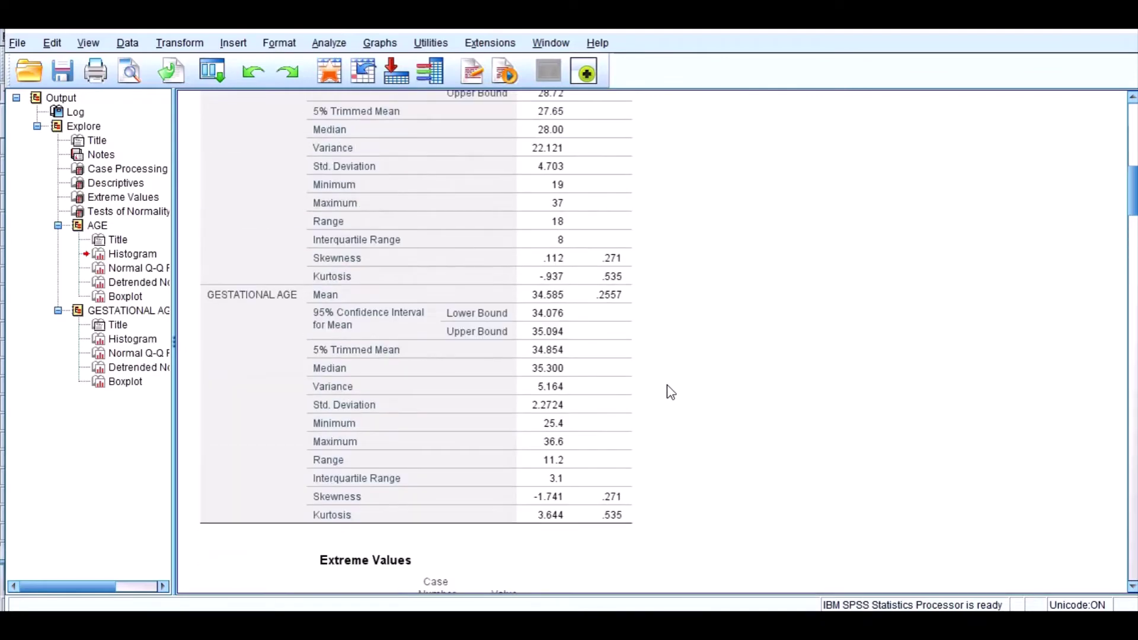
pyautogui.scroll(5, 670, 393)
pyautogui.scroll(-8, 668, 390)
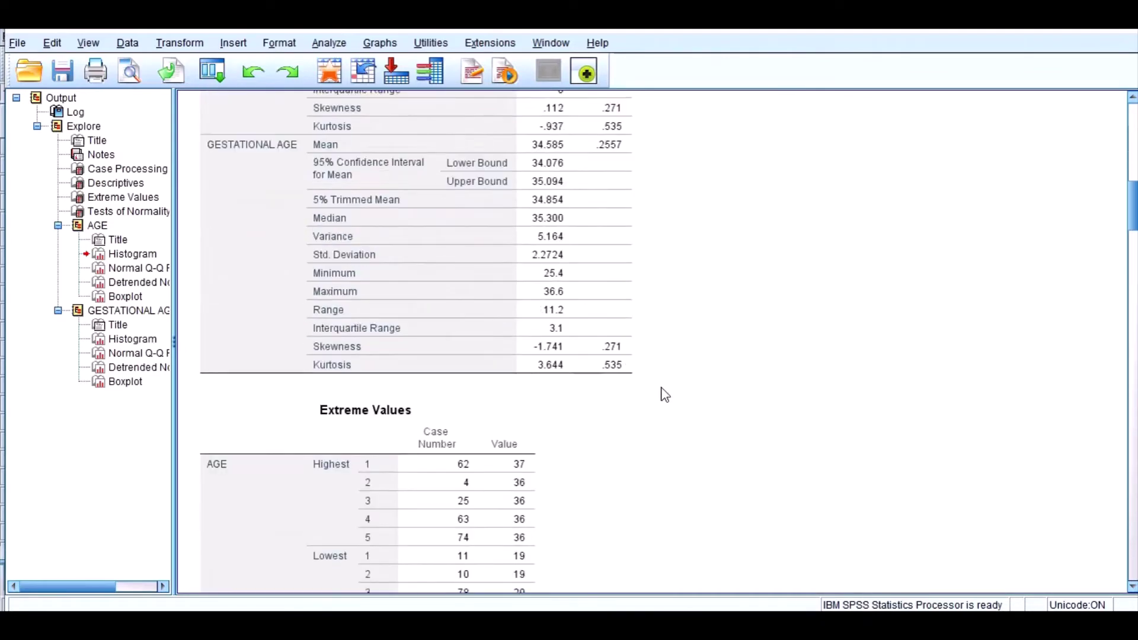
pyautogui.scroll(8, 660, 394)
pyautogui.scroll(-8, 660, 394)
pyautogui.scroll(3, 416, 364)
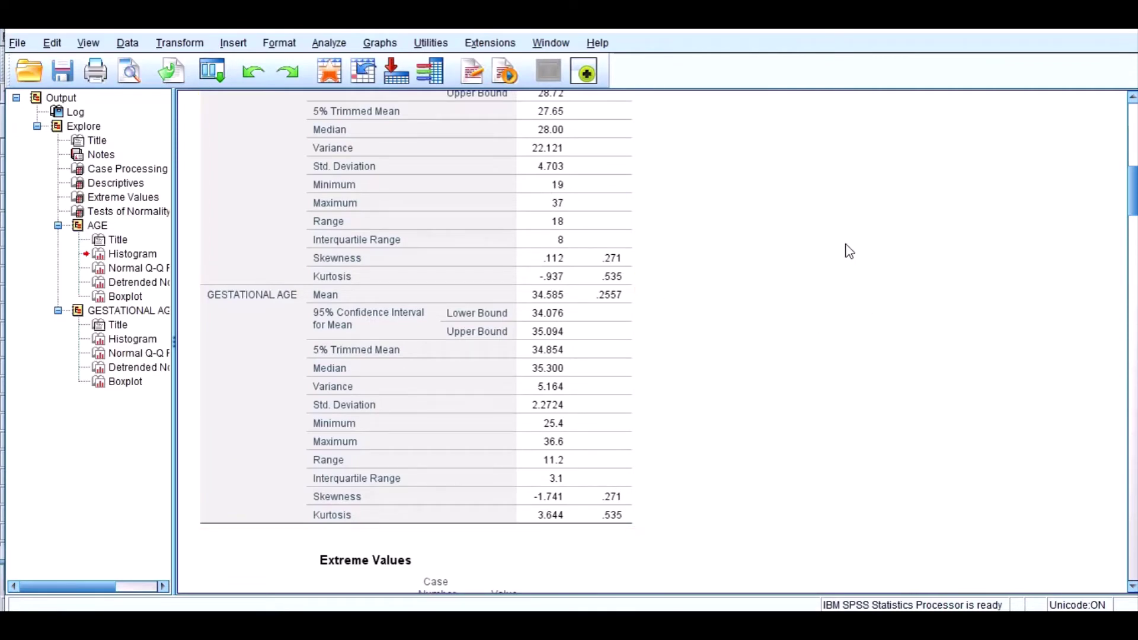
pyautogui.scroll(-5, 653, 464)
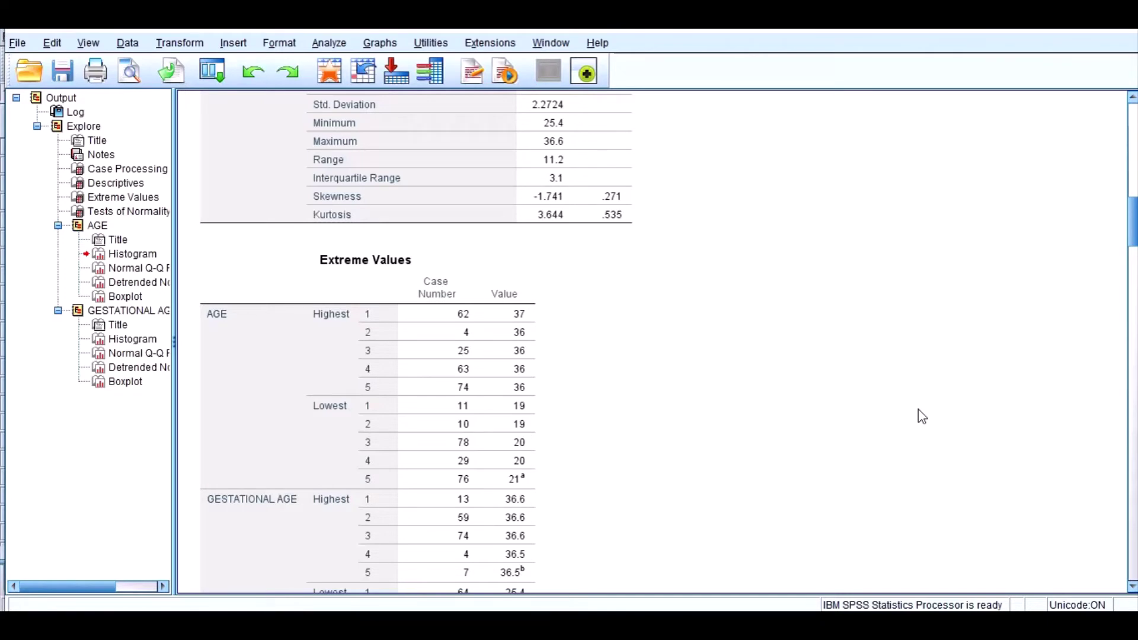
pyautogui.scroll(5, 812, 363)
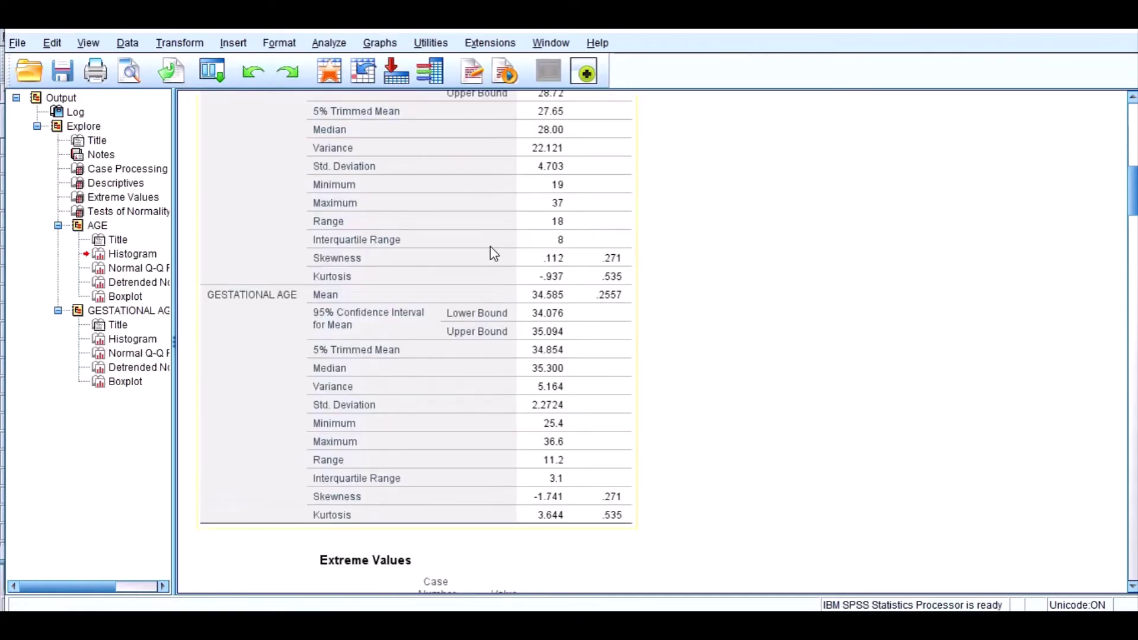
pyautogui.scroll(-5, 599, 236)
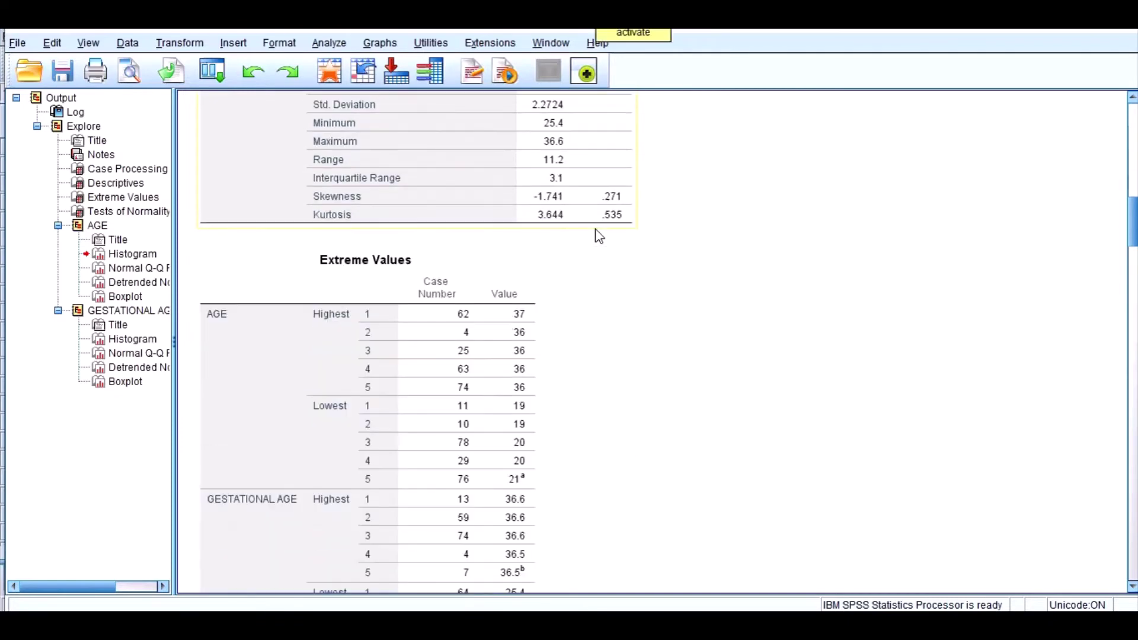
pyautogui.scroll(-2, 557, 314)
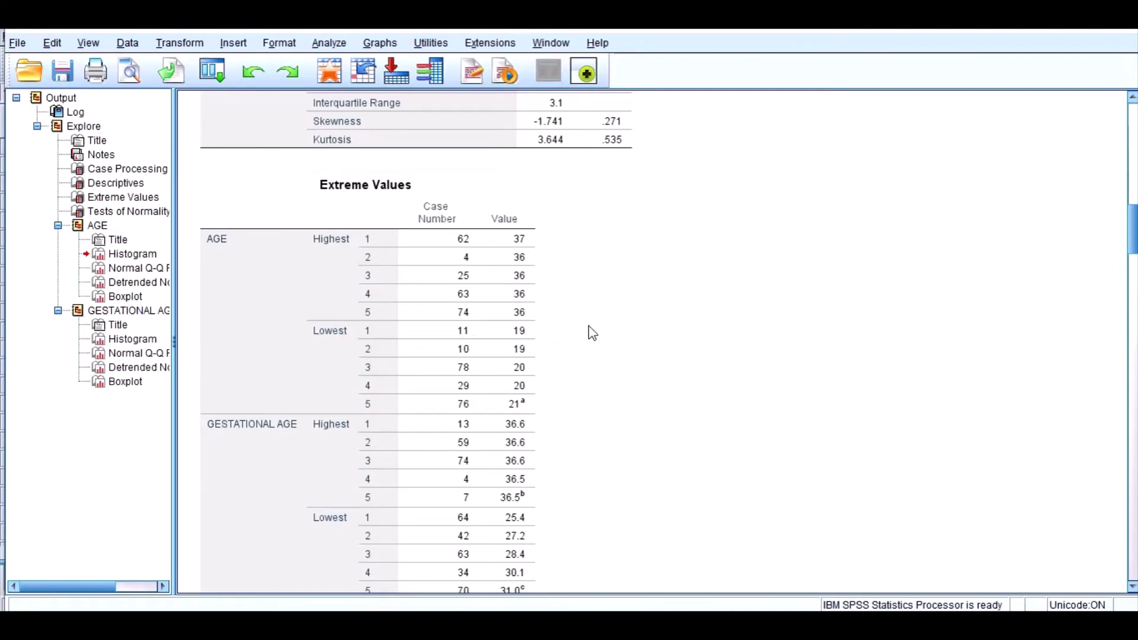
# Review the AGE normality evidence again across the Tests of Normality table, histogram, Q-Q plots and boxplot
pyautogui.scroll(-5, 589, 332)
pyautogui.scroll(-12, 590, 332)
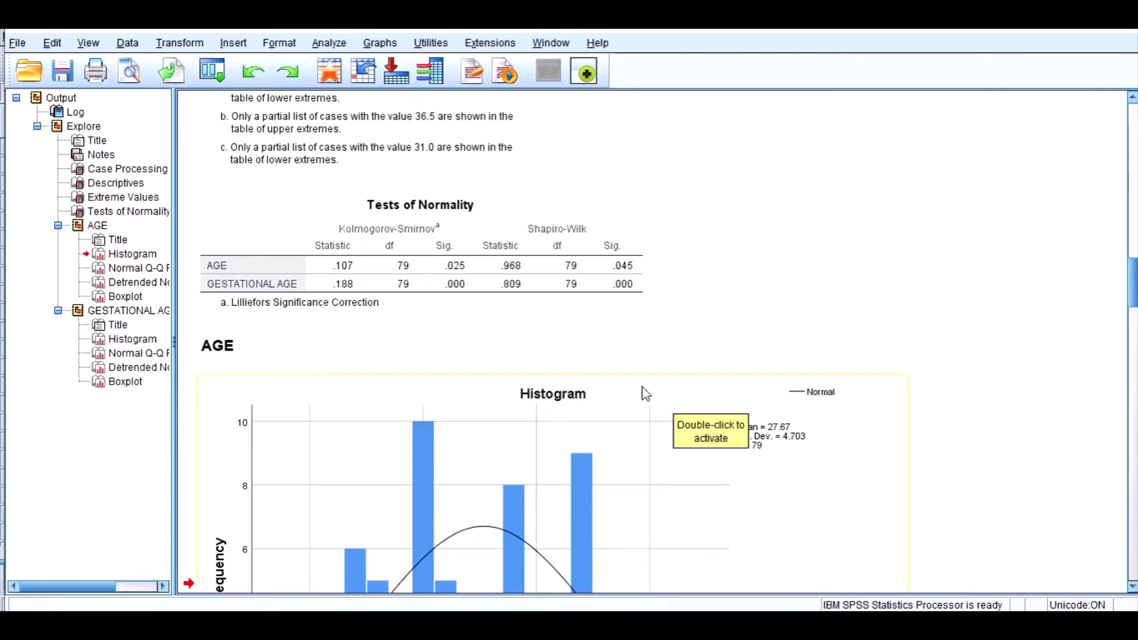
pyautogui.scroll(-7, 619, 445)
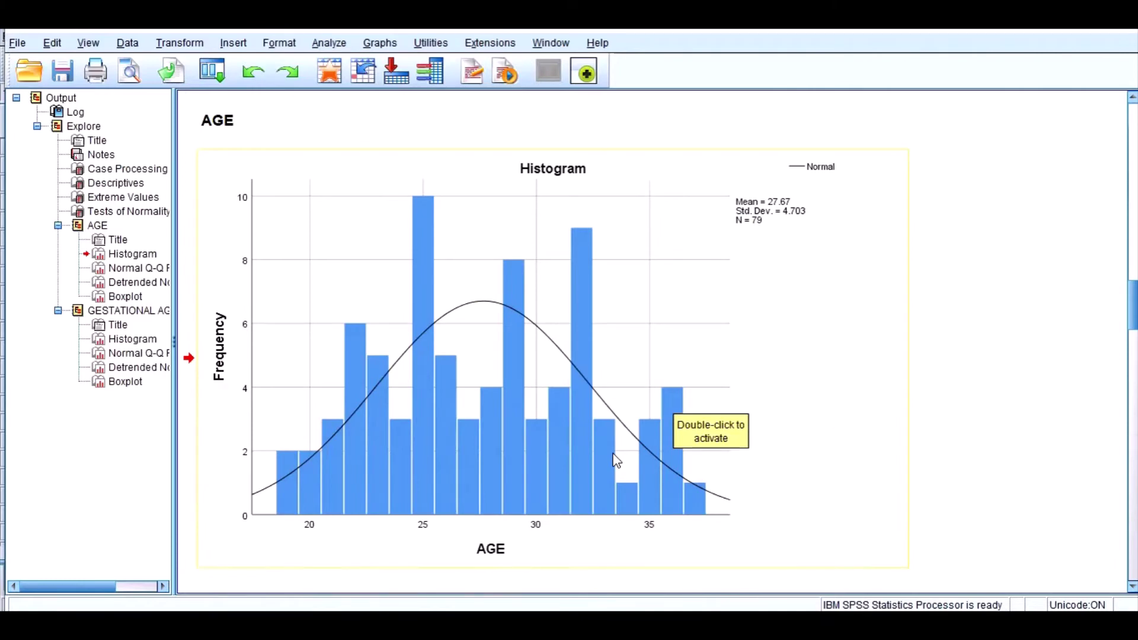
pyautogui.scroll(-20, 616, 461)
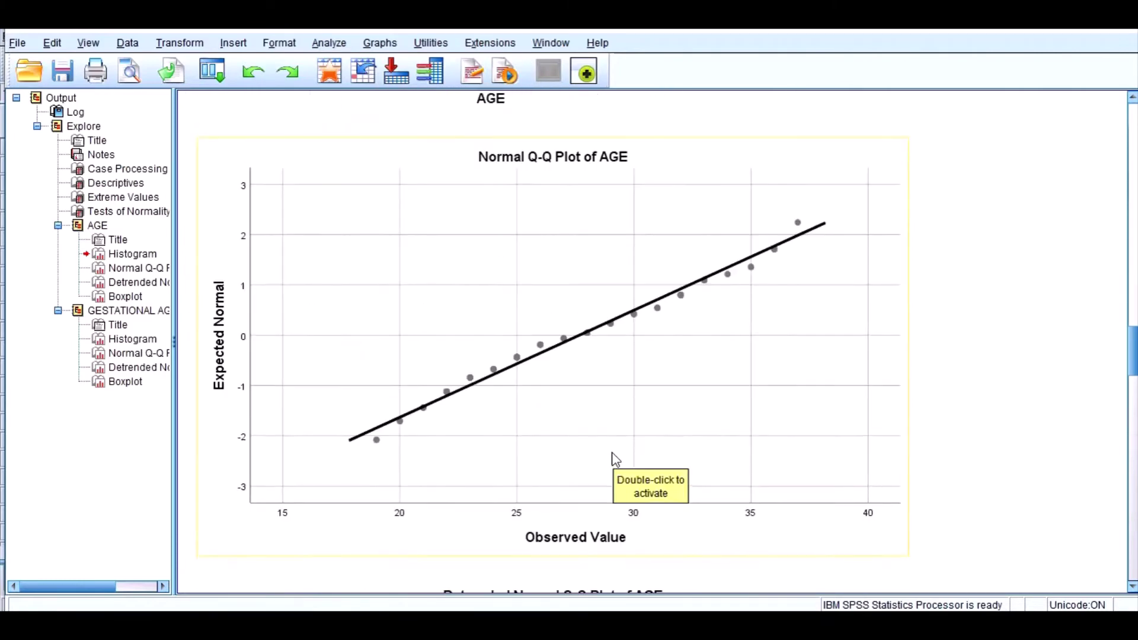
pyautogui.scroll(-9, 615, 460)
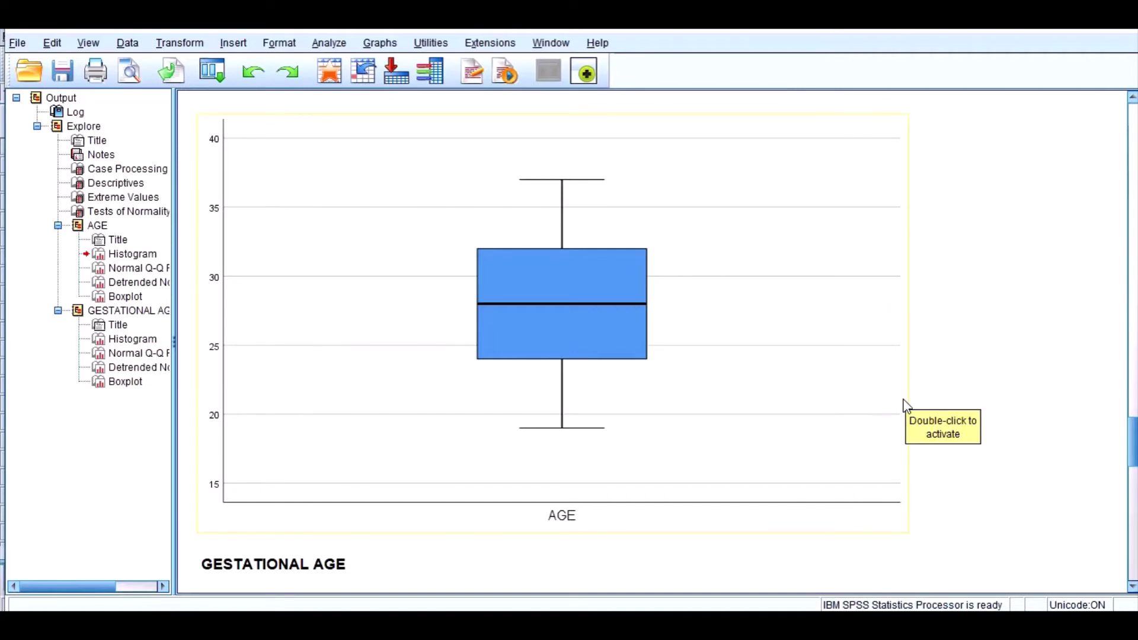
pyautogui.scroll(3, 905, 404)
pyautogui.scroll(20, 905, 405)
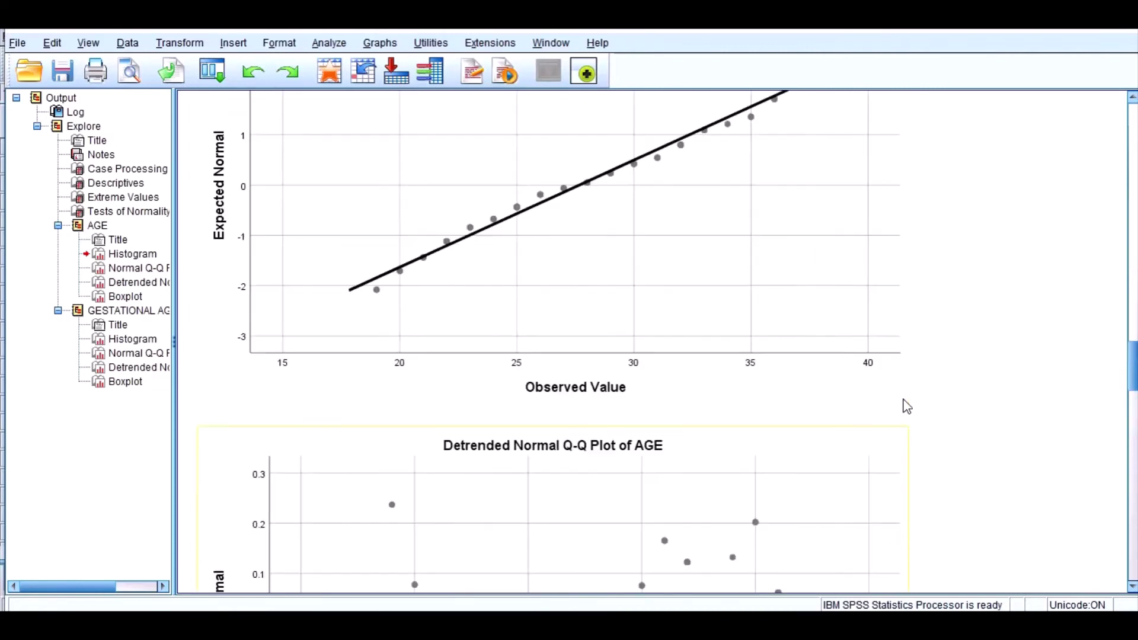
pyautogui.scroll(-20, 888, 398)
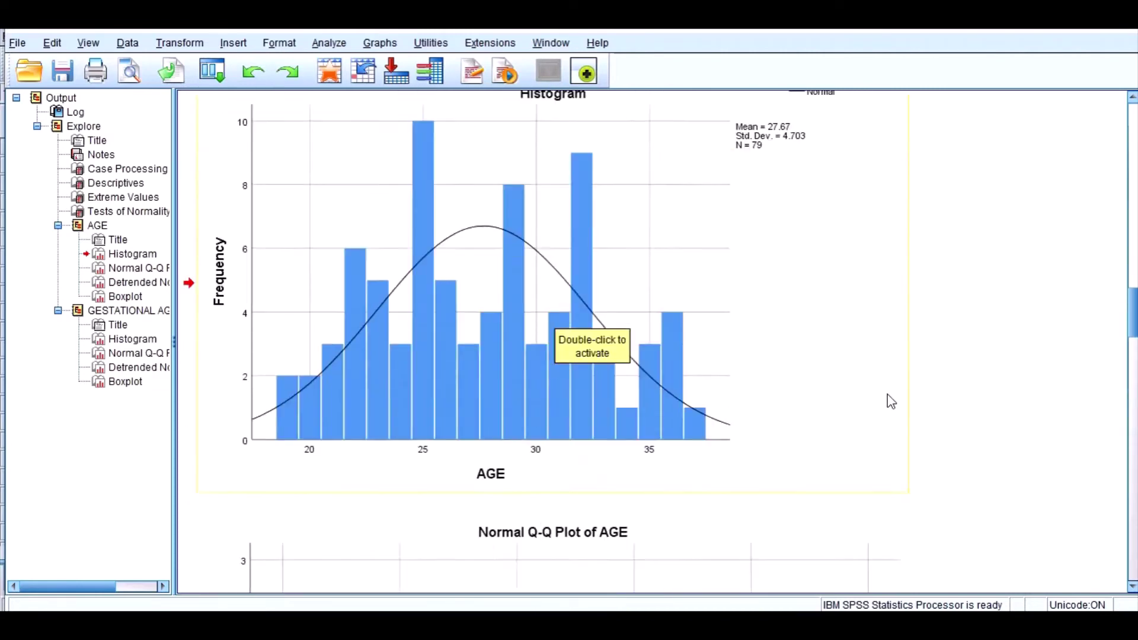
# Compare the AGE histogram and its normal curve with the Detrended Normal Q-Q plot and the Tests of Normality results
pyautogui.scroll(-3, 891, 401)
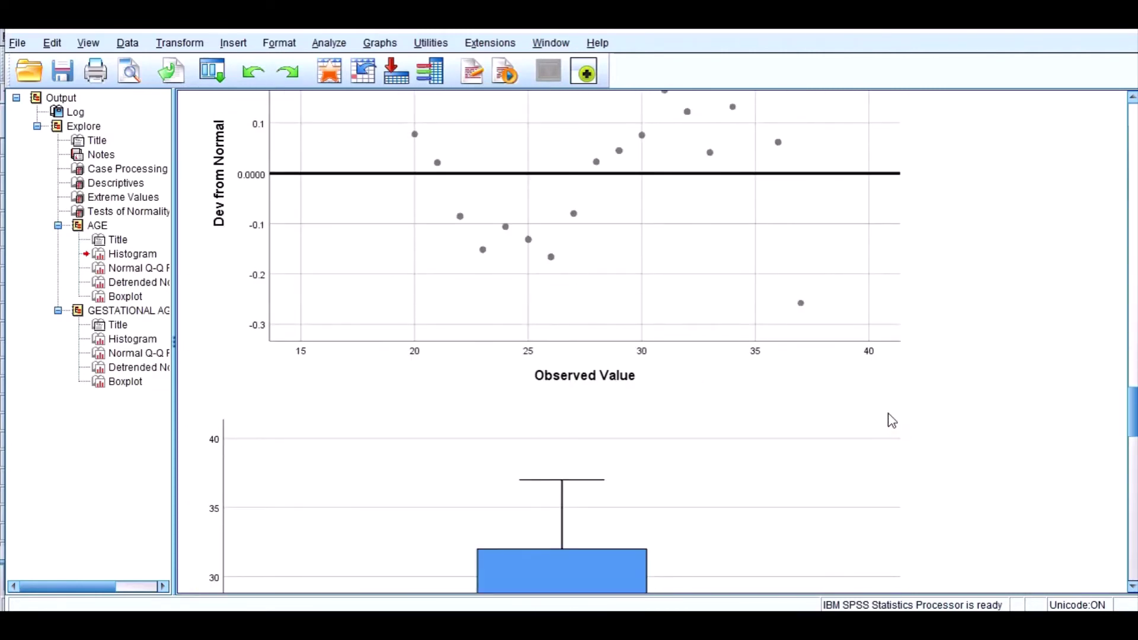
pyautogui.scroll(15, 888, 421)
pyautogui.scroll(10, 889, 422)
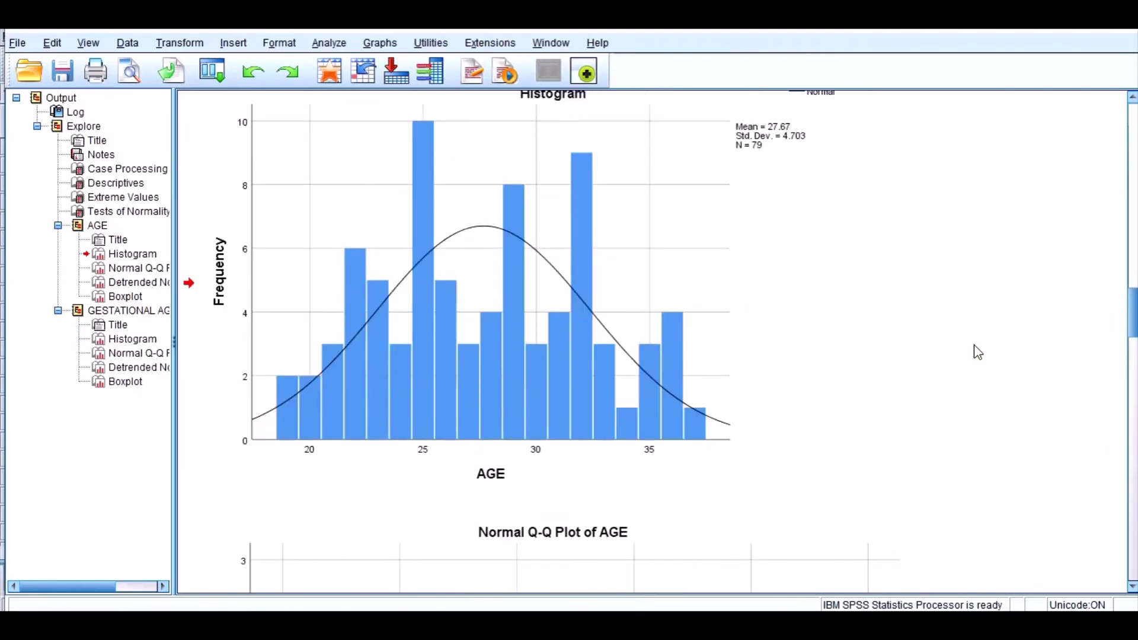
pyautogui.scroll(1, 977, 352)
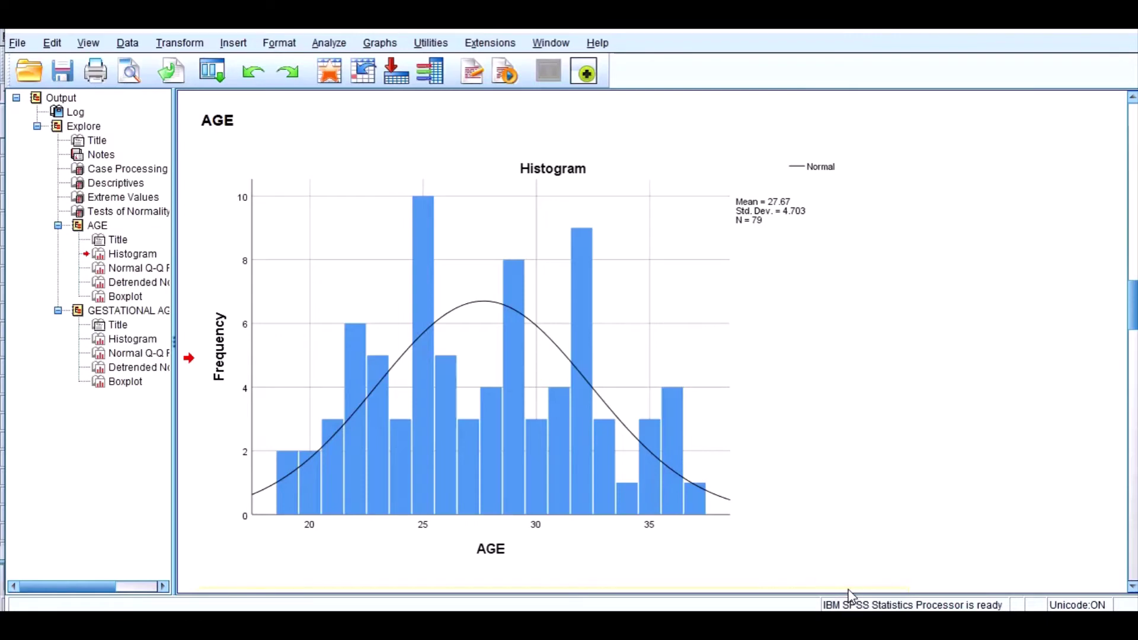
pyautogui.scroll(5, 776, 574)
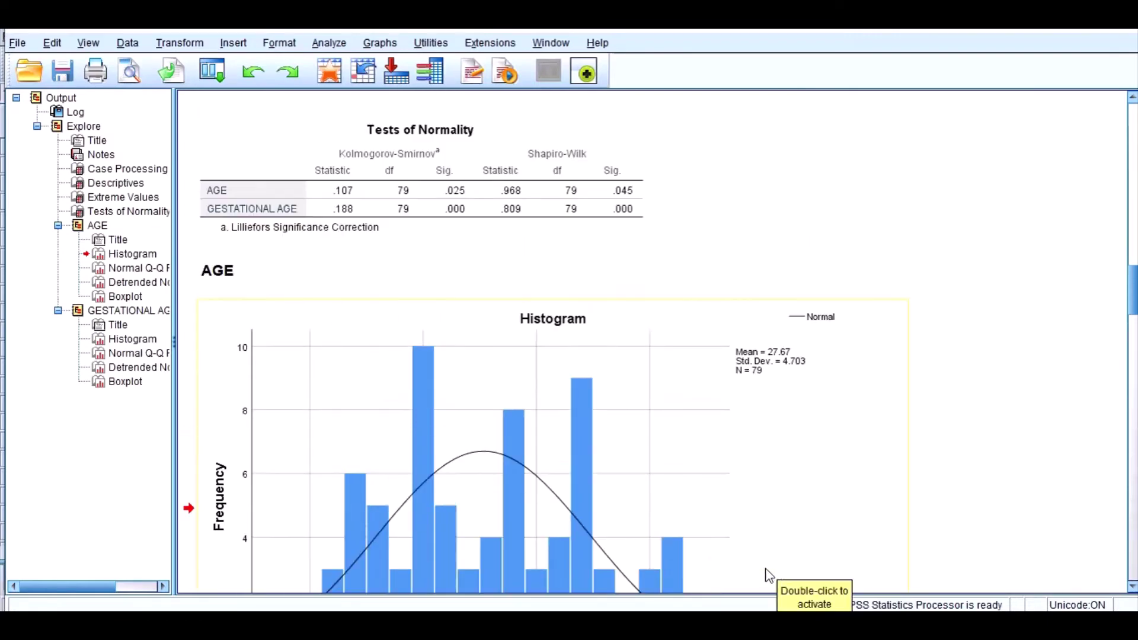
pyautogui.scroll(-10, 767, 575)
pyautogui.scroll(10, 765, 575)
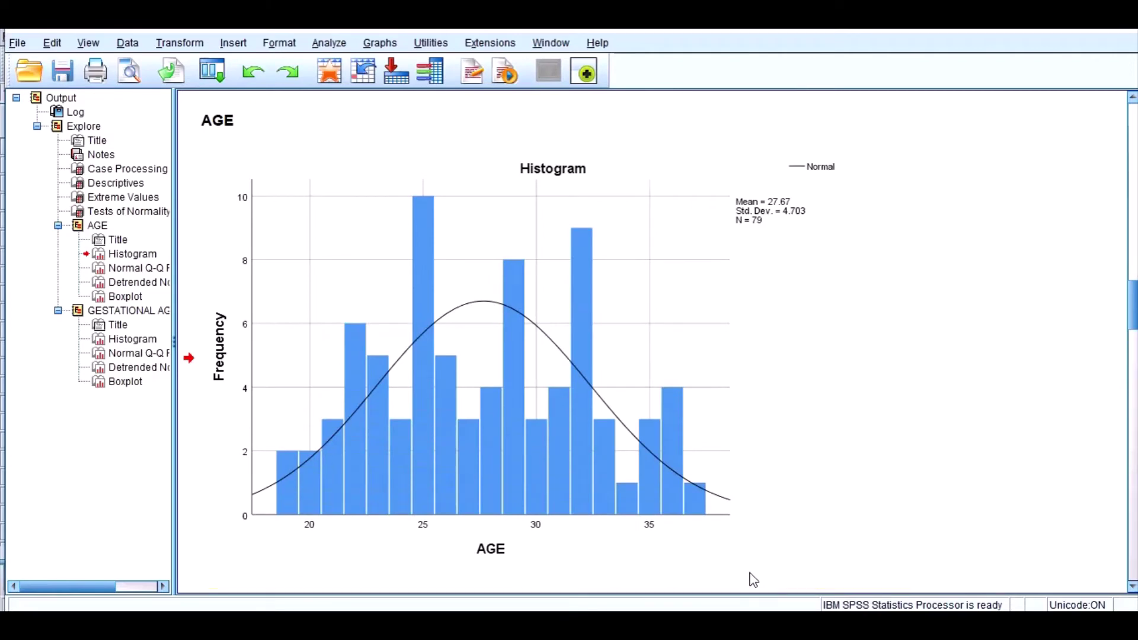
pyautogui.scroll(-1, 748, 586)
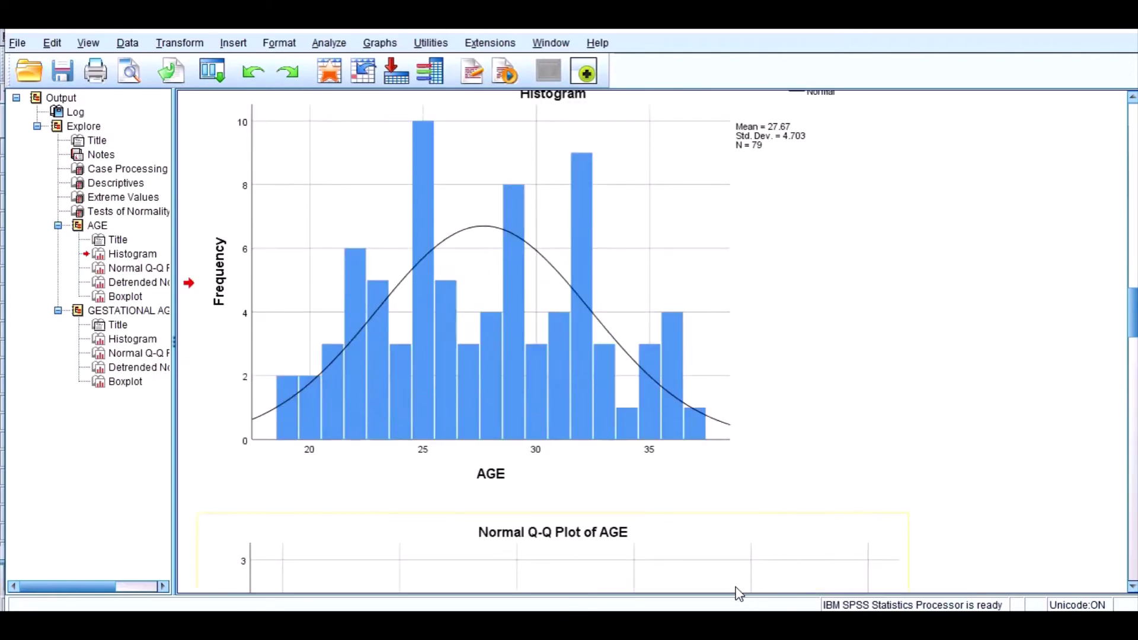
# Weigh the AGE significance values of both normality tests against its histogram and Normal Q-Q plot
pyautogui.scroll(4, 736, 587)
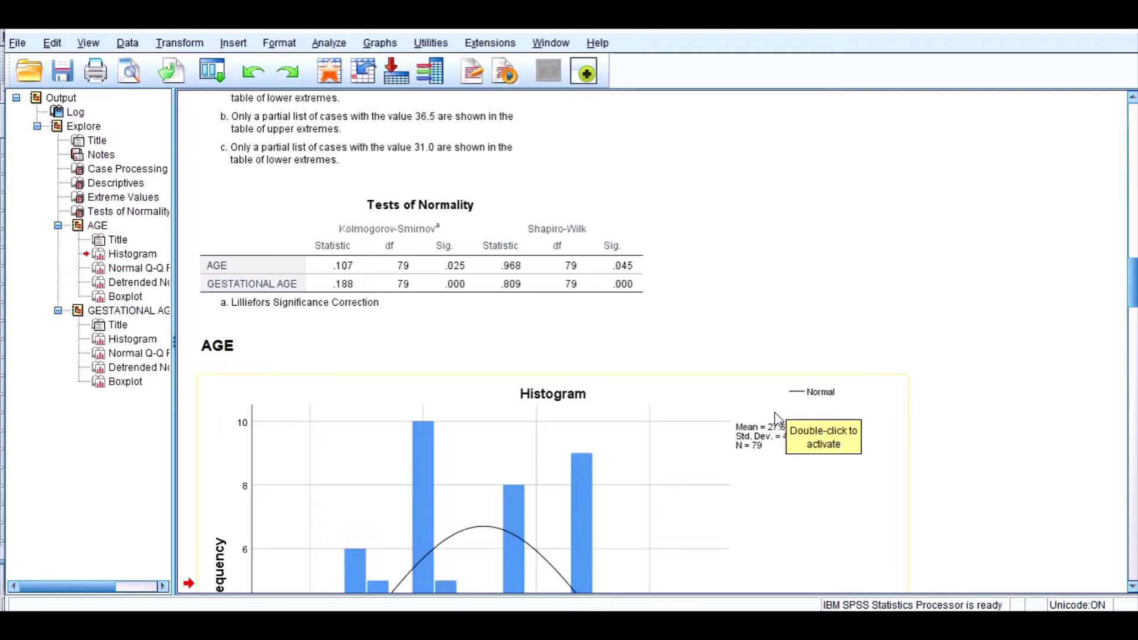
pyautogui.scroll(-3, 777, 418)
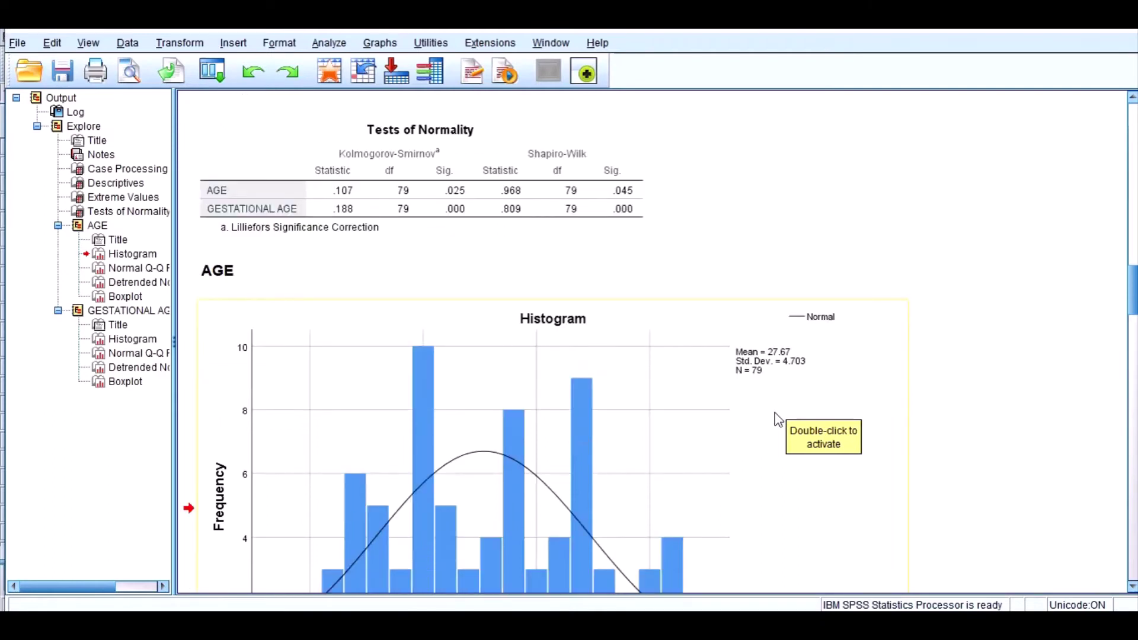
pyautogui.scroll(-6, 778, 420)
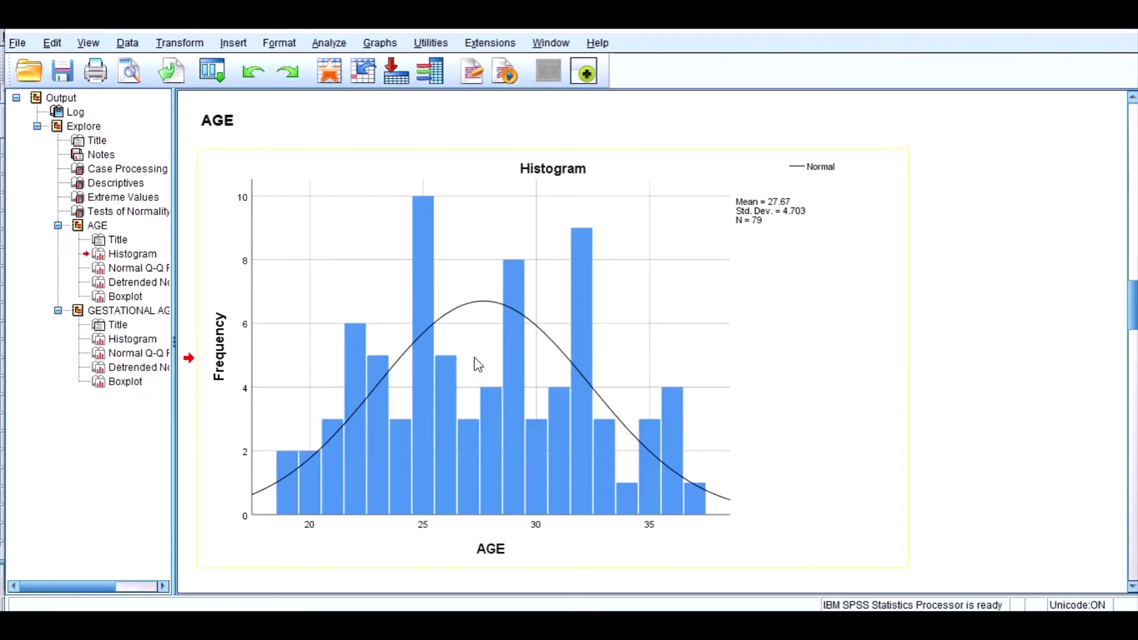
pyautogui.scroll(5, 490, 350)
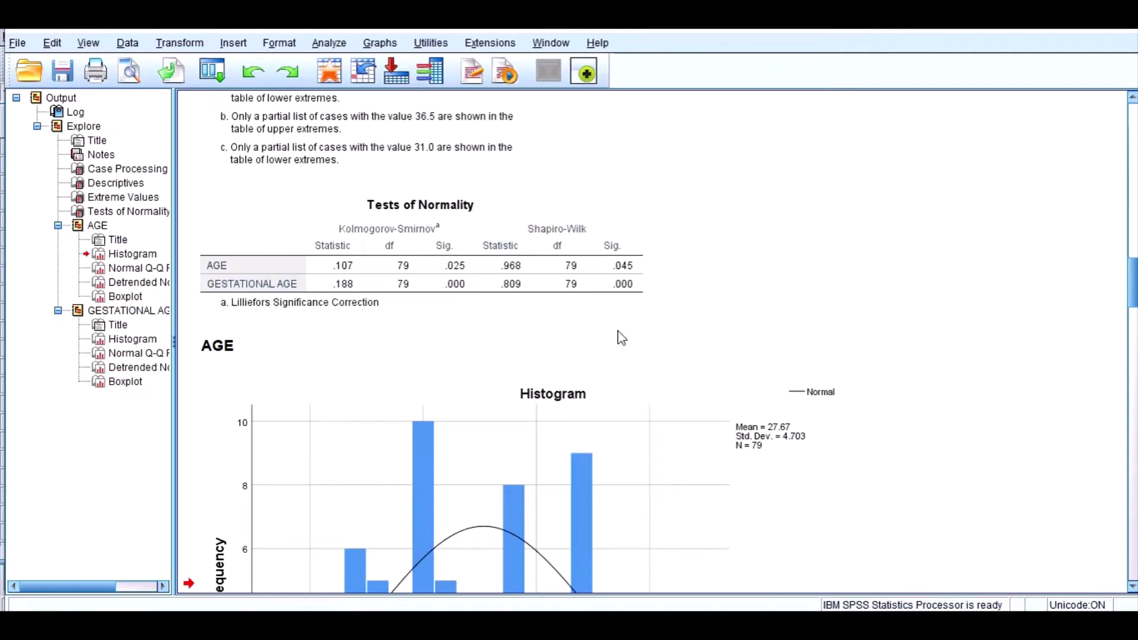
pyautogui.scroll(-3, 616, 342)
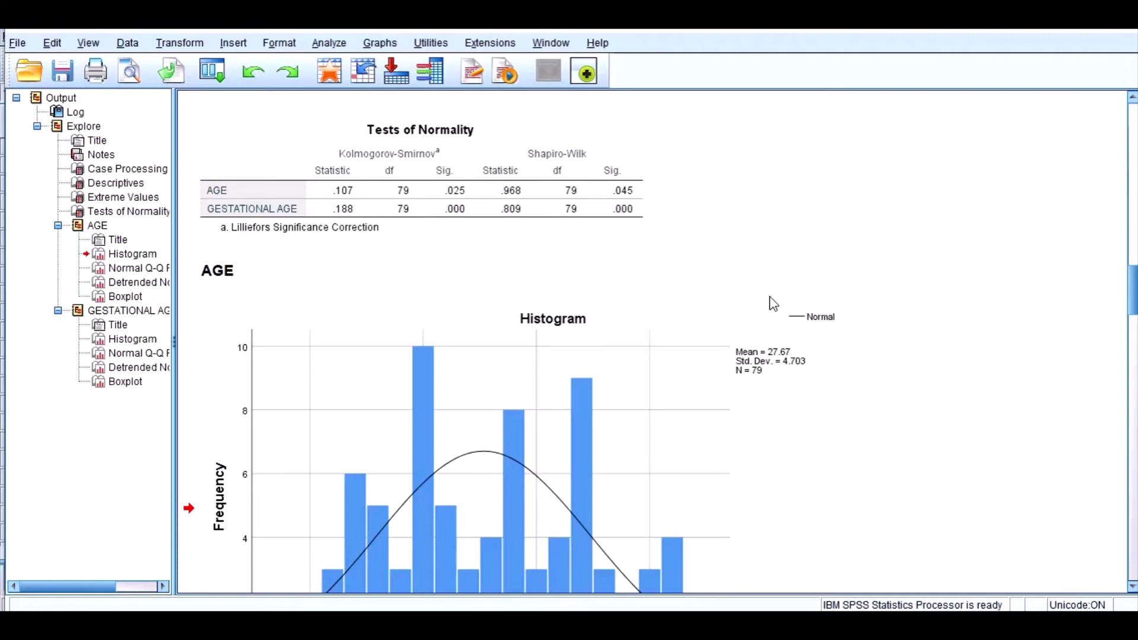
pyautogui.scroll(-10, 773, 304)
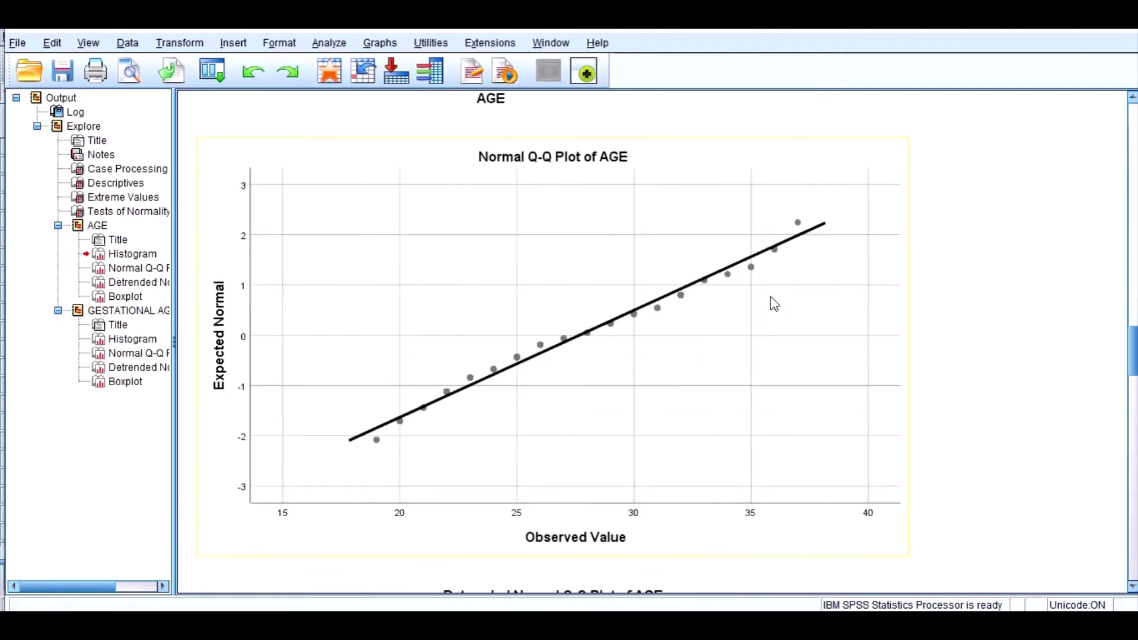
pyautogui.scroll(8, 774, 303)
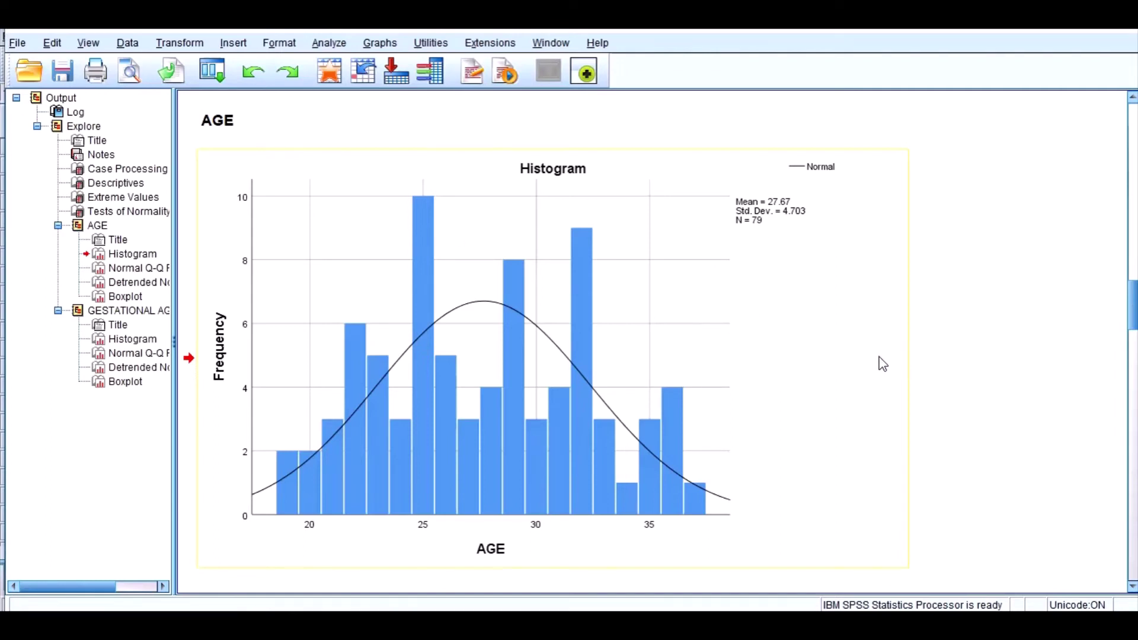
pyautogui.scroll(3, 867, 365)
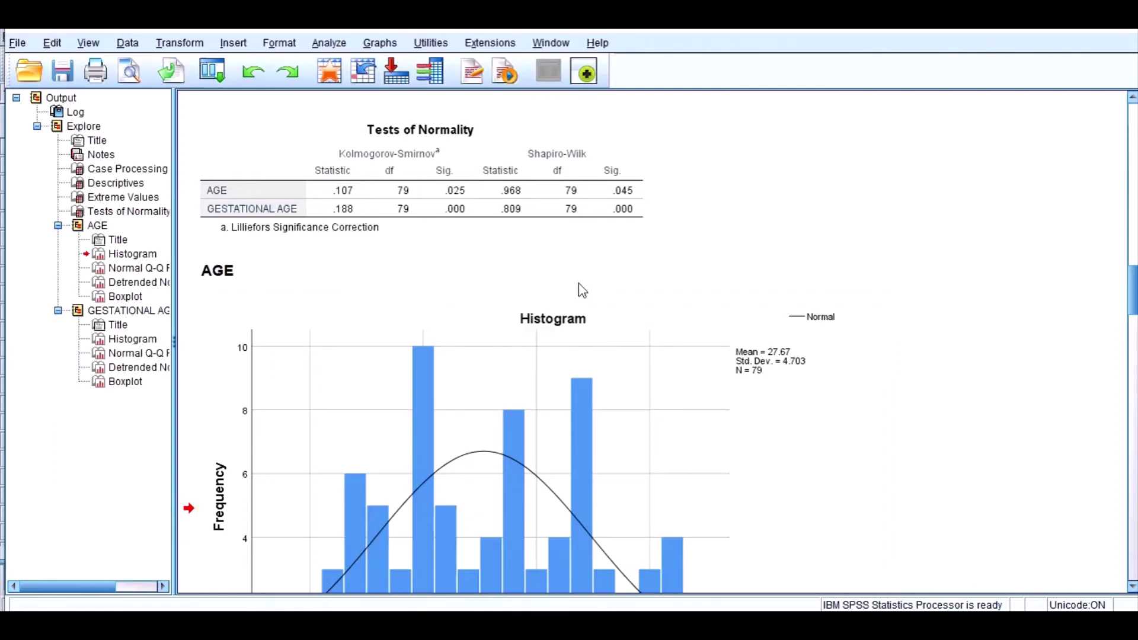
# Add a normal distribution curve with automatic parameters to the GESTATIONAL AGE histogram and close the chart editor
pyautogui.scroll(-20, 580, 277)
pyautogui.scroll(-12, 588, 295)
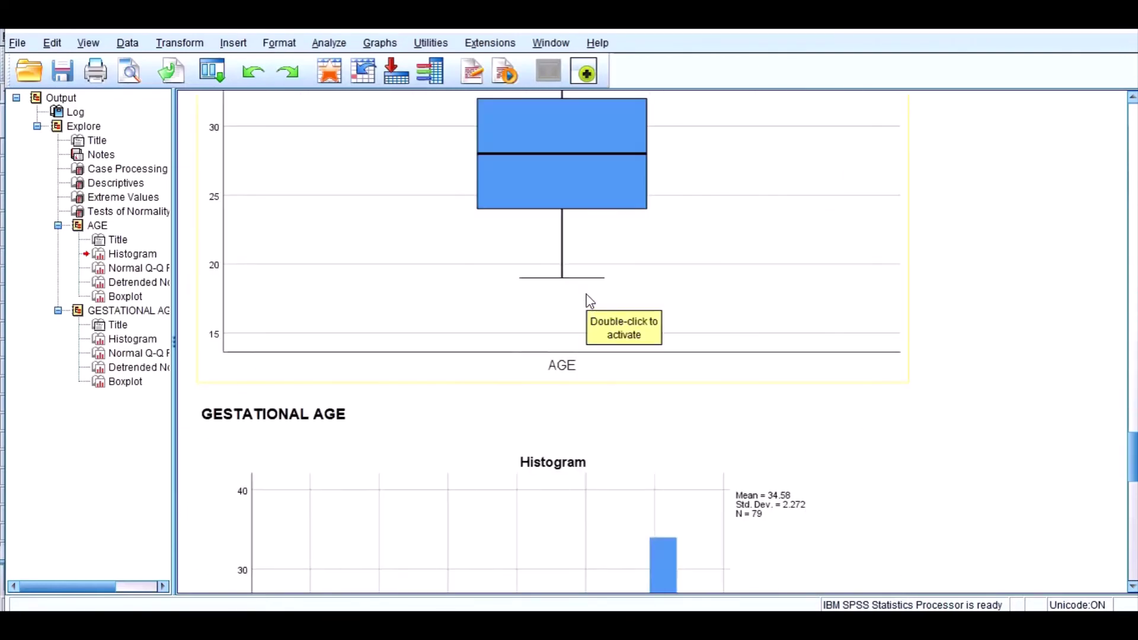
pyautogui.scroll(3, 586, 299)
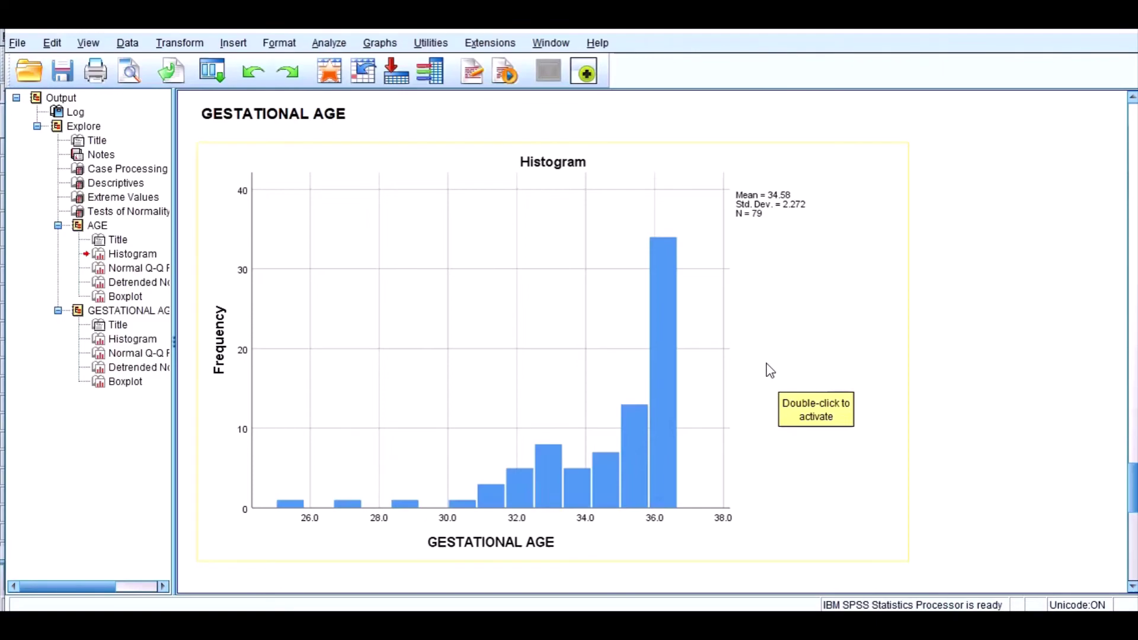
pyautogui.click(623, 337)
pyautogui.doubleClick(626, 343)
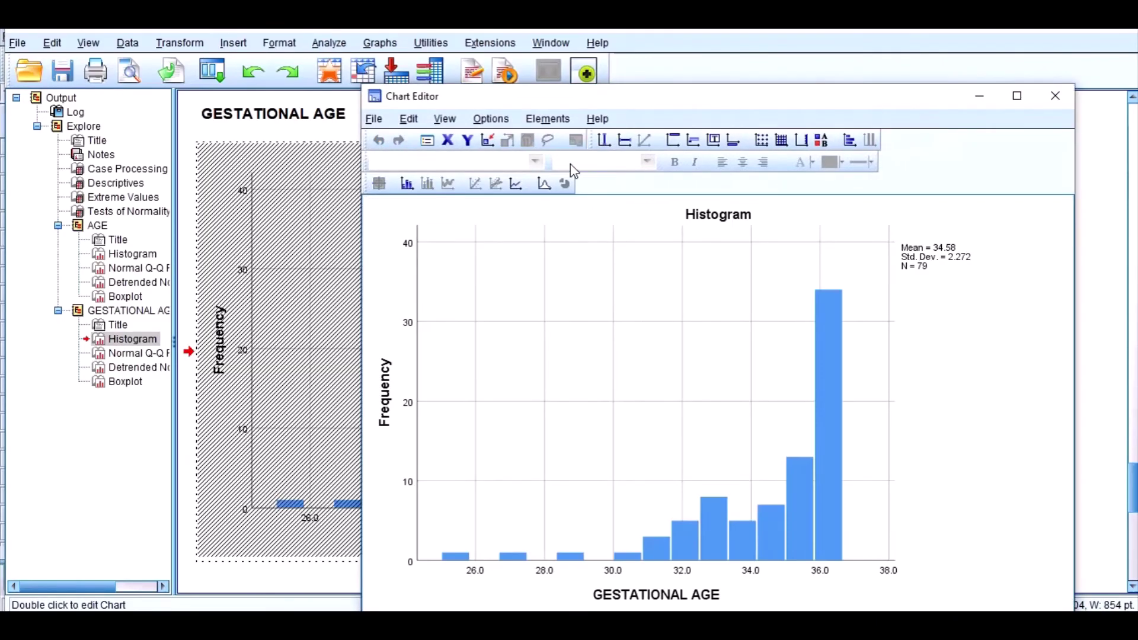
pyautogui.click(545, 185)
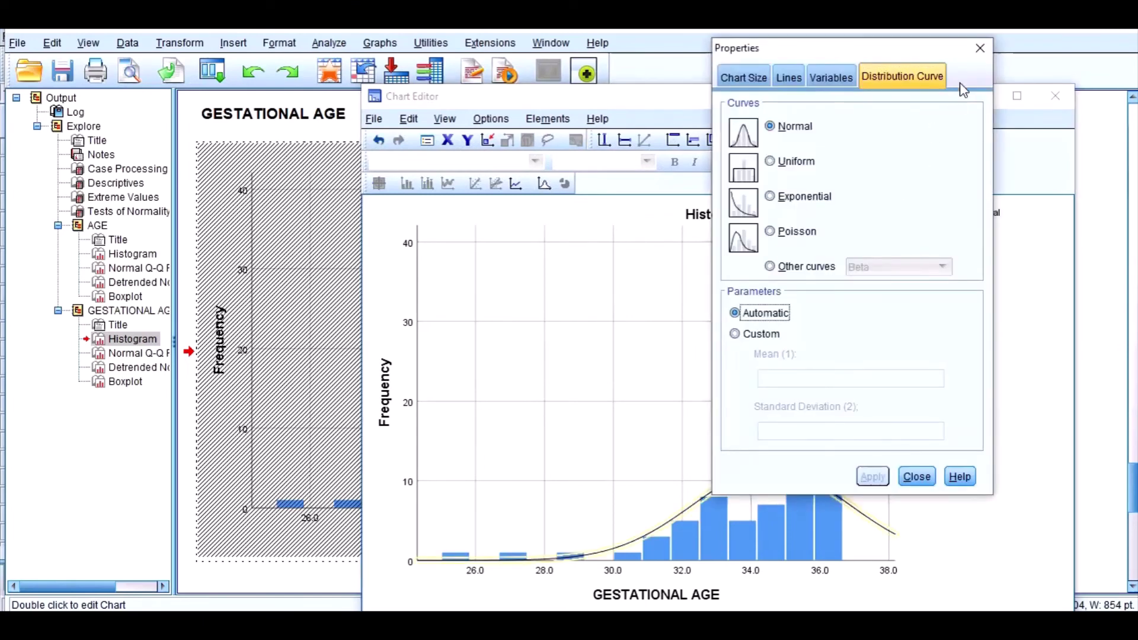
pyautogui.click(978, 48)
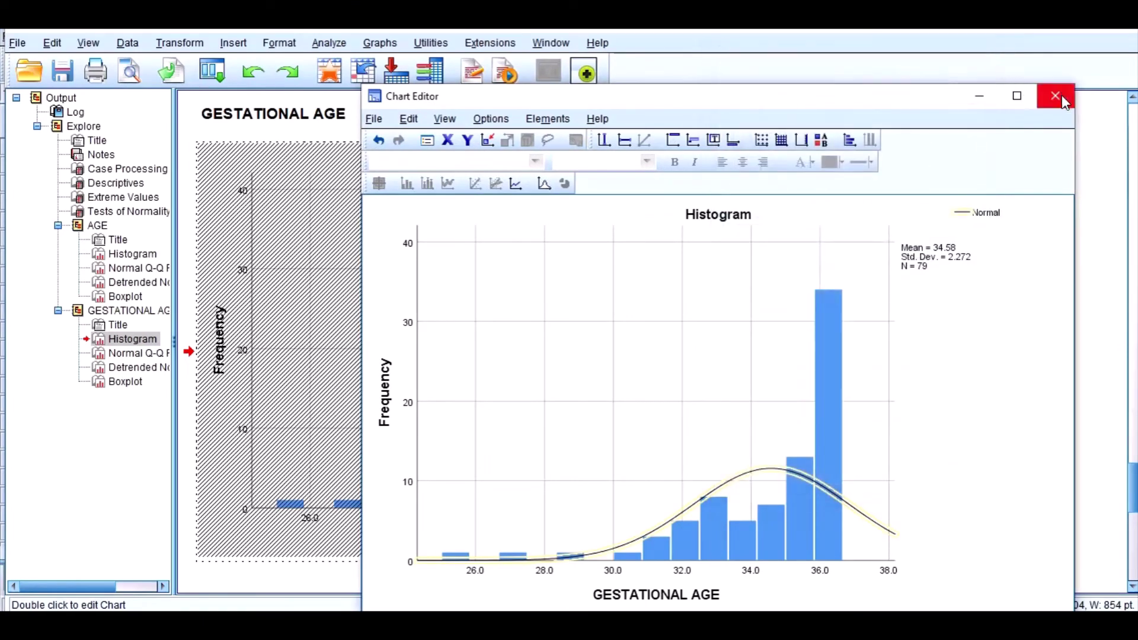
pyautogui.click(1059, 95)
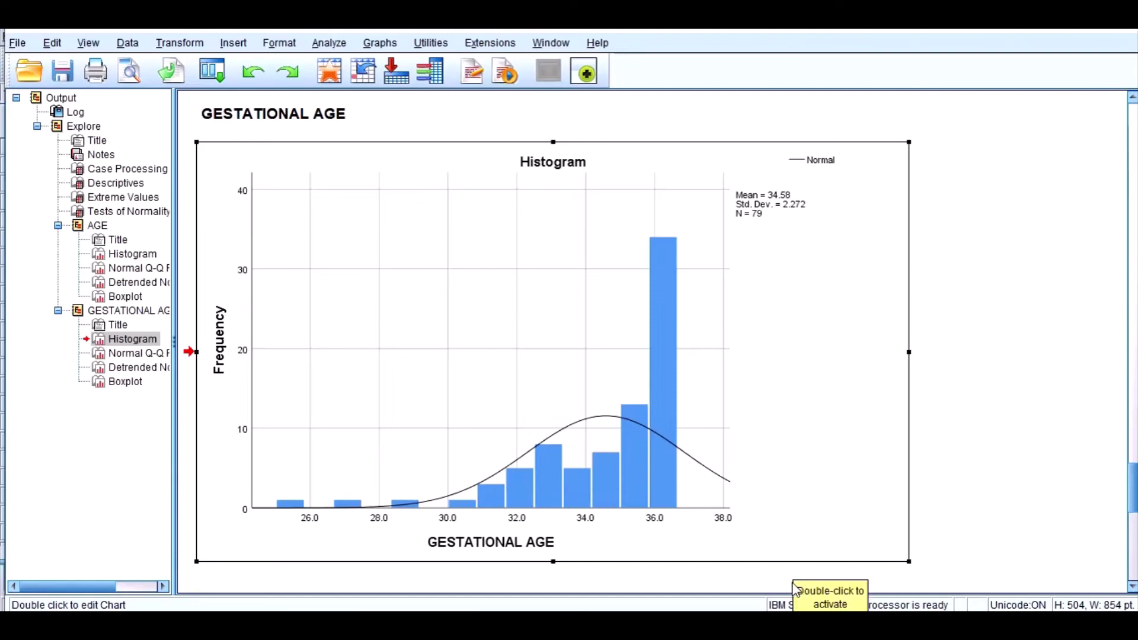
# Examine the histogram, Normal Q-Q plot, Detrended Normal Q-Q plot and boxplot of GESTATIONAL AGE for skewness and outliers
pyautogui.scroll(-10, 794, 585)
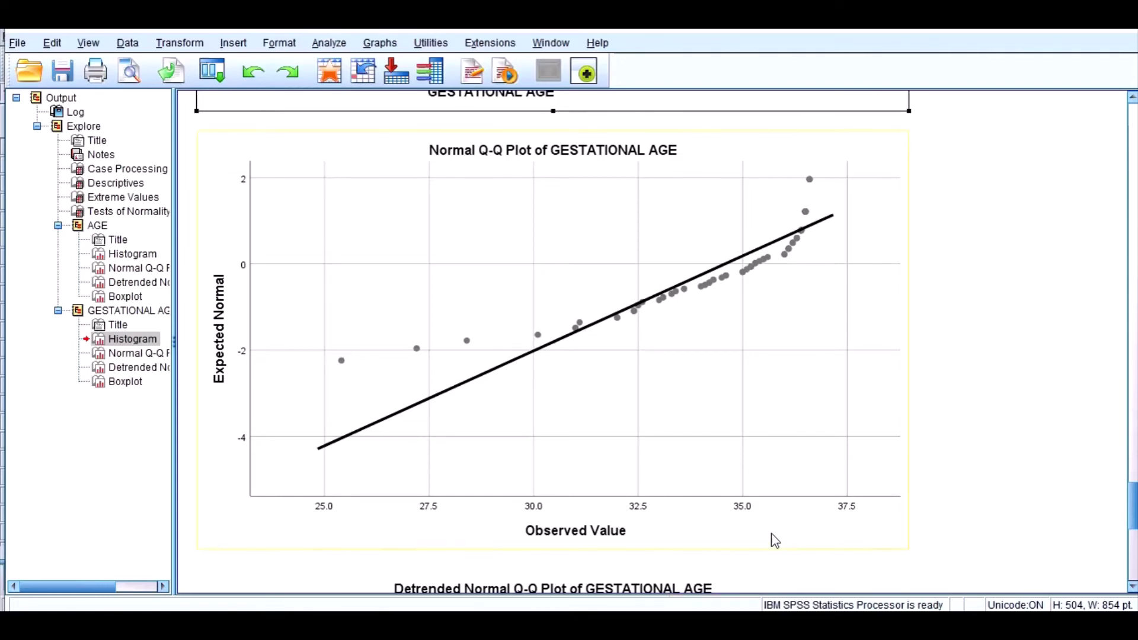
pyautogui.scroll(5, 614, 433)
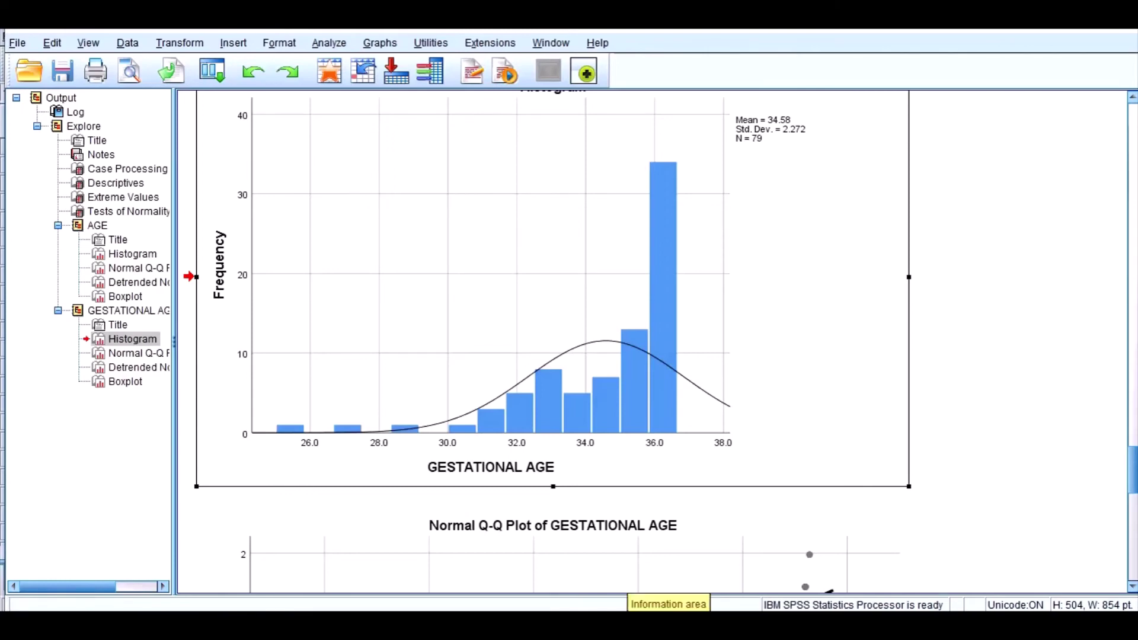
pyautogui.scroll(-15, 981, 454)
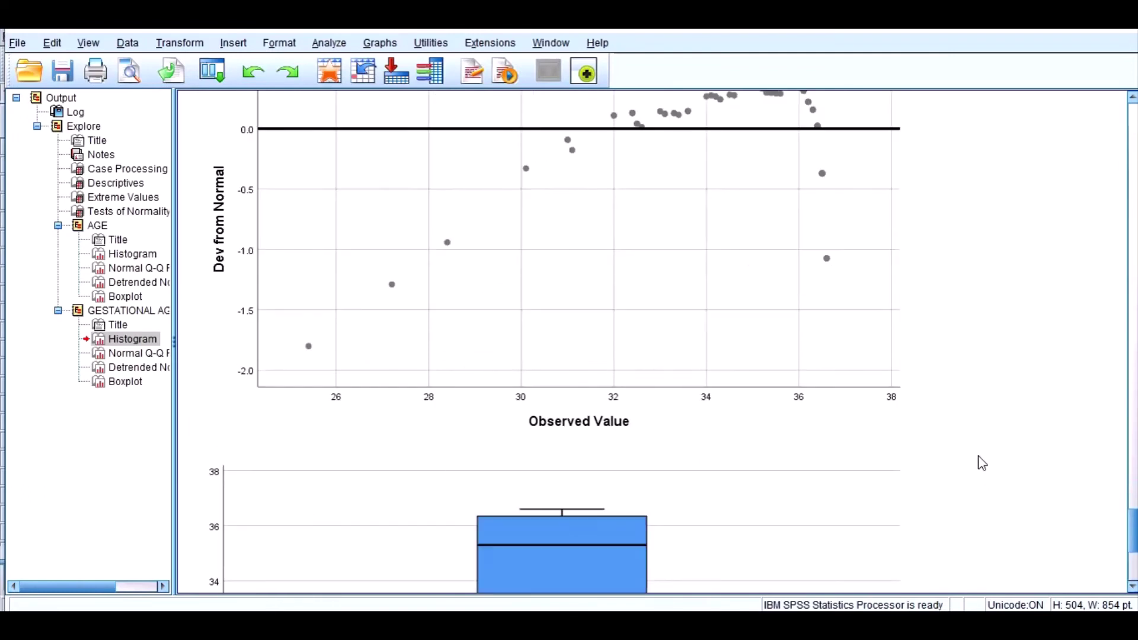
pyautogui.scroll(-8, 881, 493)
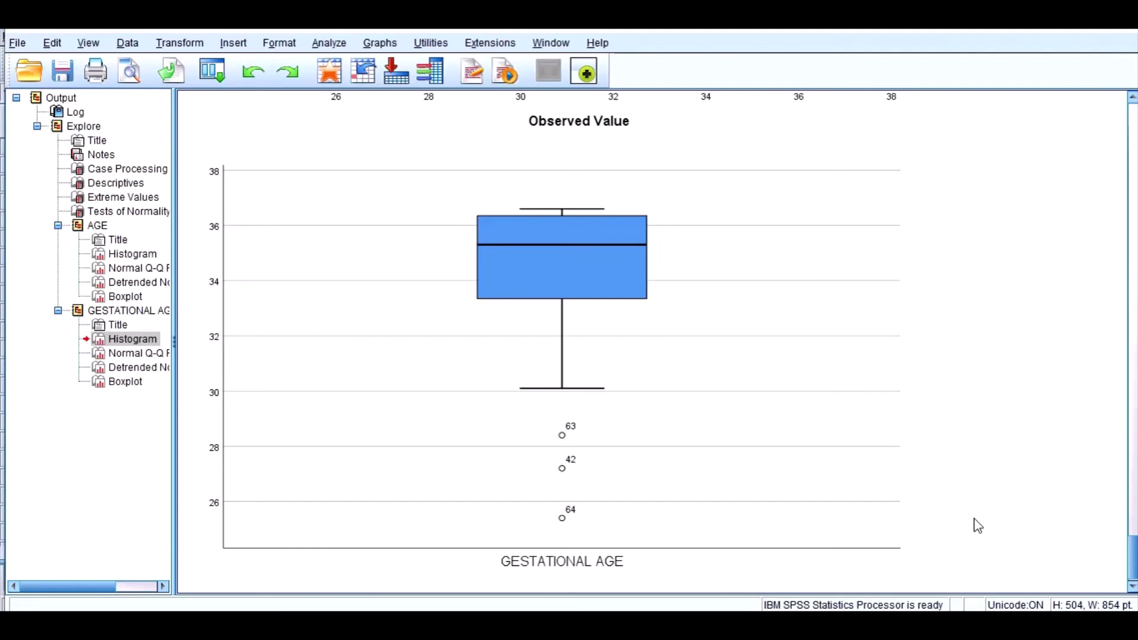
pyautogui.click(802, 572)
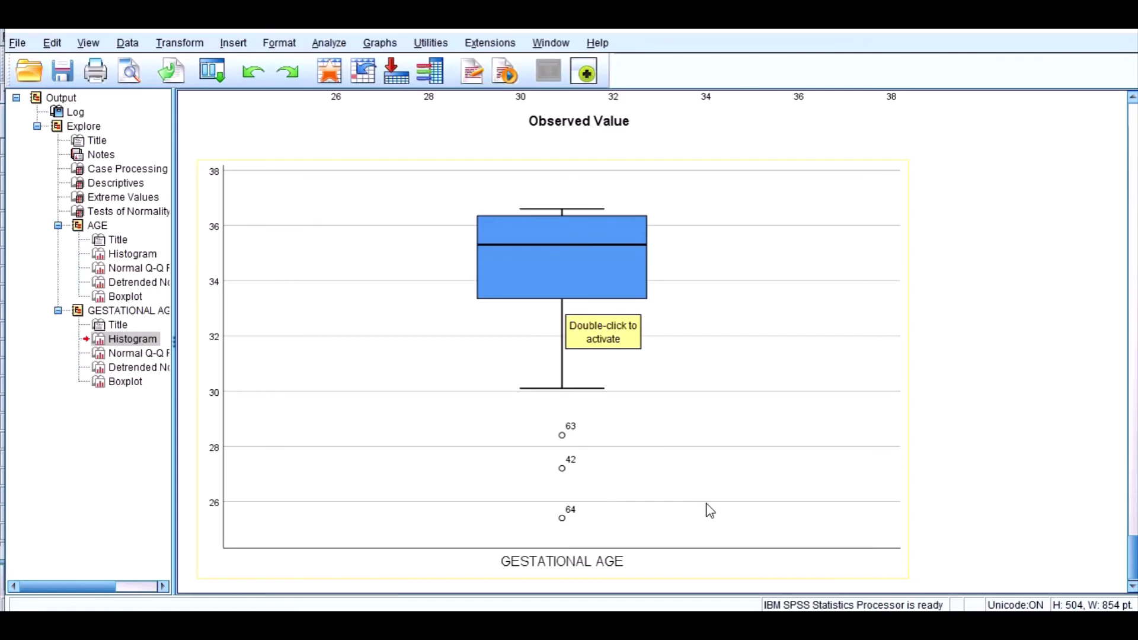
# Look up the highest and lowest cases of GESTATIONAL AGE in the Extreme Values table
pyautogui.scroll(8, 711, 518)
pyautogui.scroll(15, 715, 518)
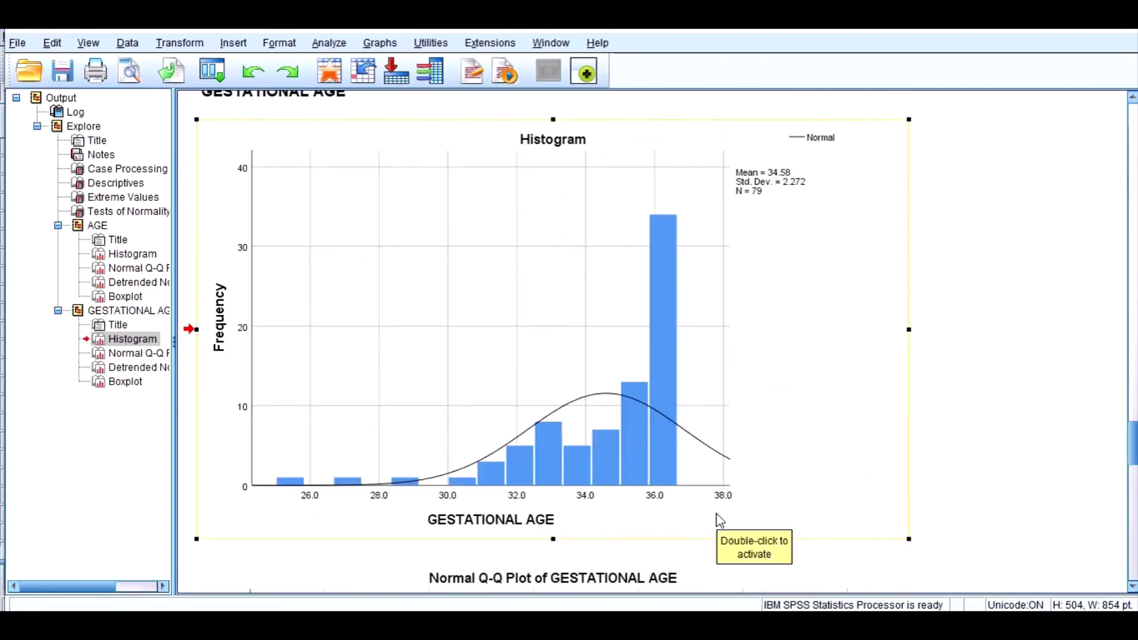
pyautogui.scroll(15, 721, 519)
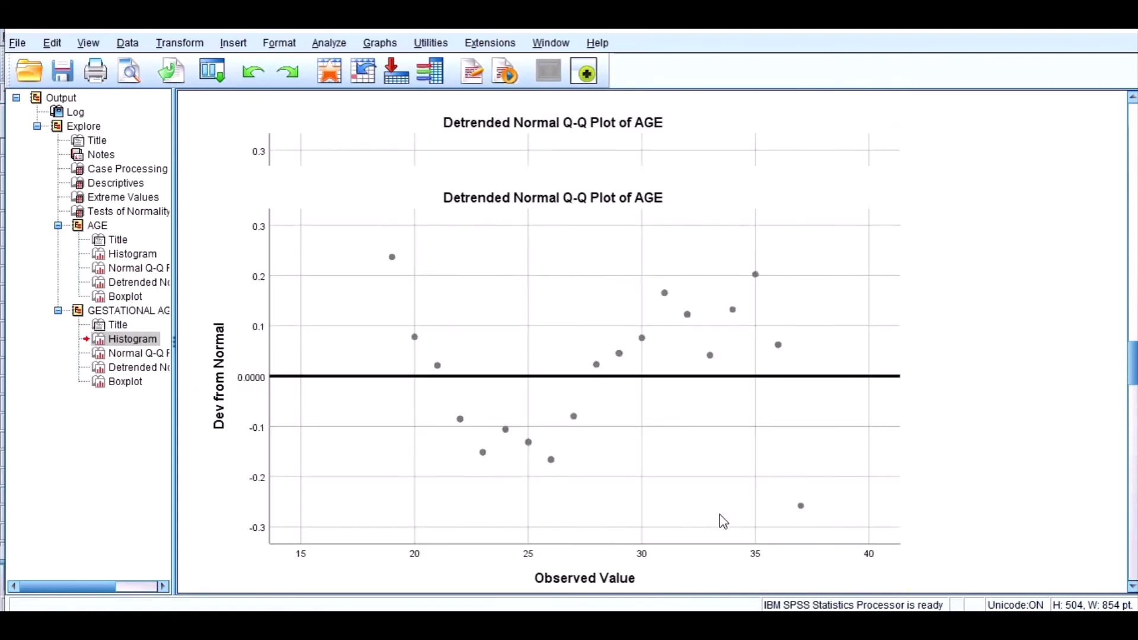
pyautogui.scroll(15, 719, 513)
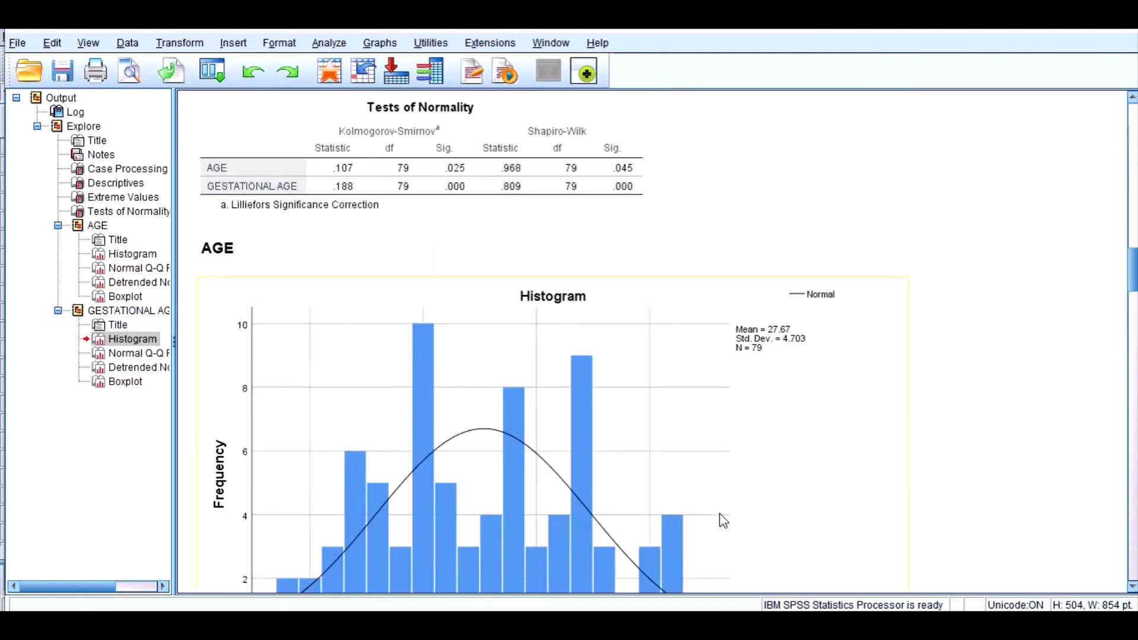
pyautogui.scroll(10, 685, 512)
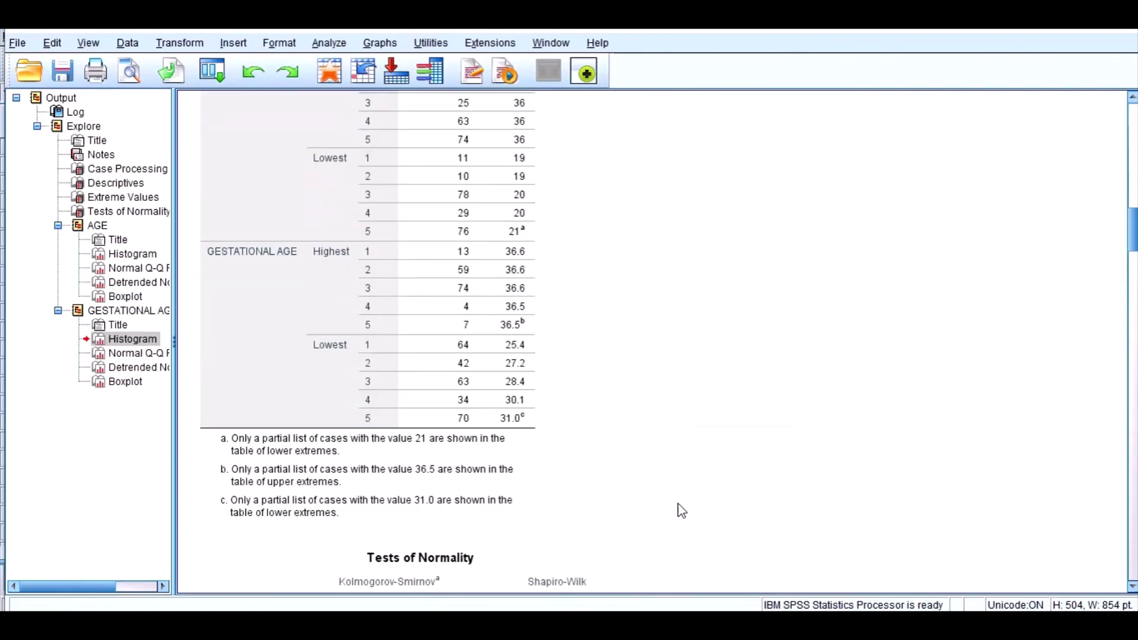
pyautogui.scroll(-3, 681, 510)
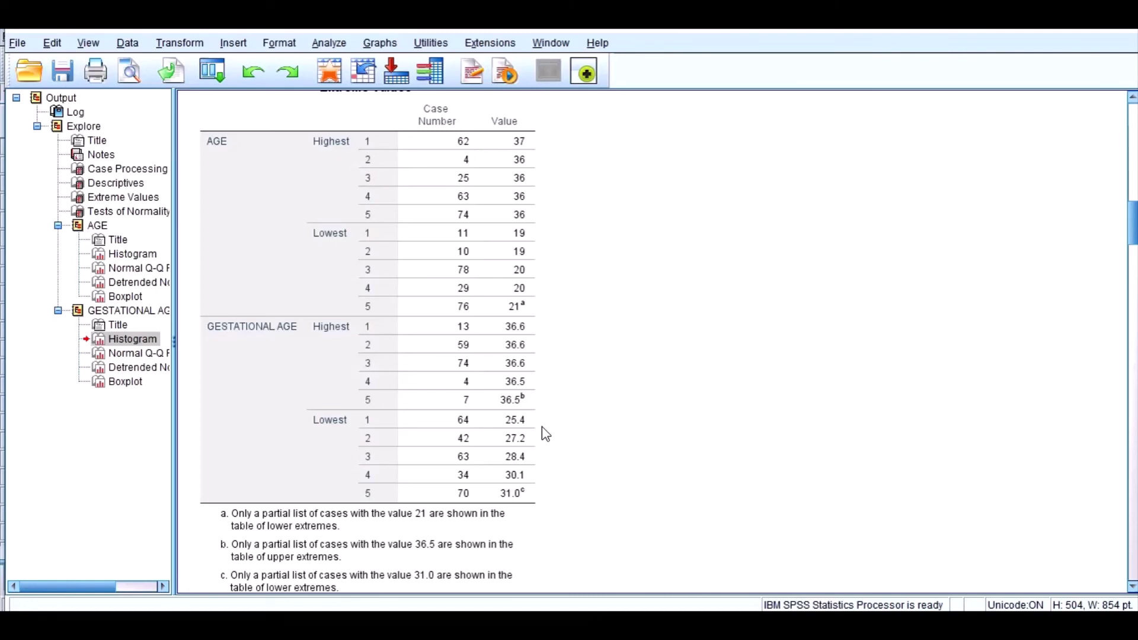
pyautogui.click(539, 426)
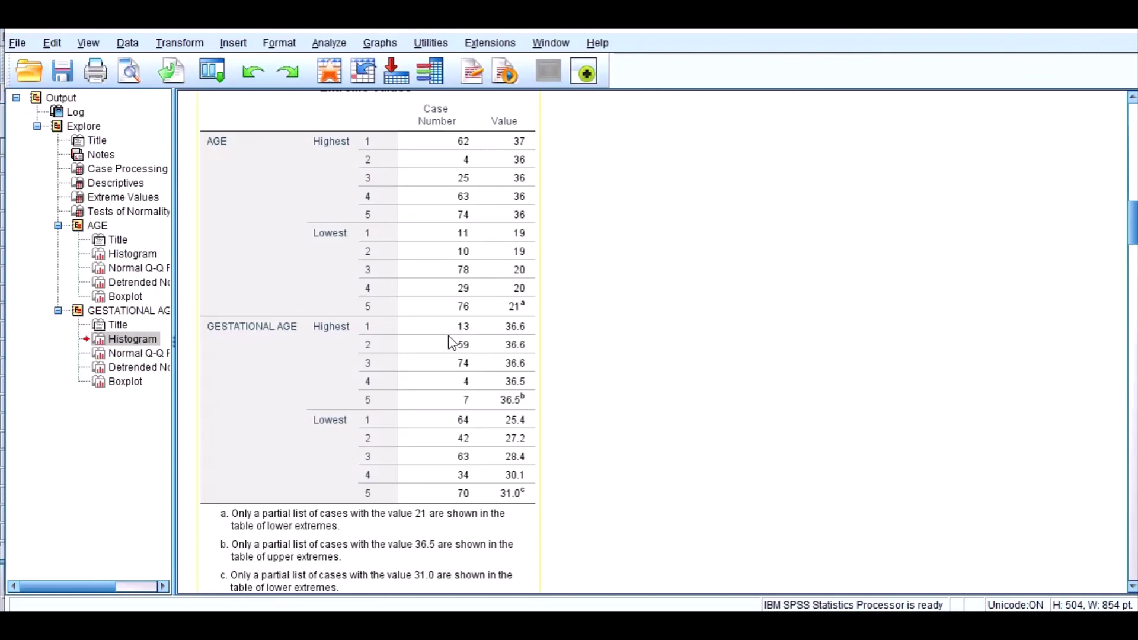
# Check the lowest GESTATIONAL AGE cases against the outliers in its boxplot and compare with the AGE boxplot
pyautogui.scroll(-20, 450, 342)
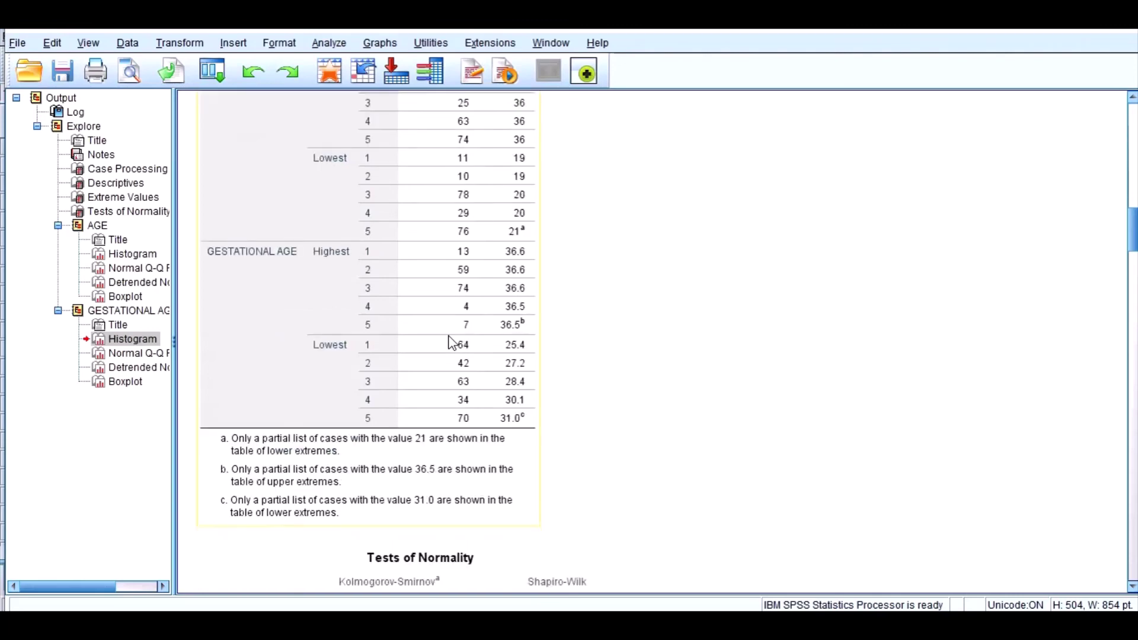
pyautogui.scroll(-20, 454, 343)
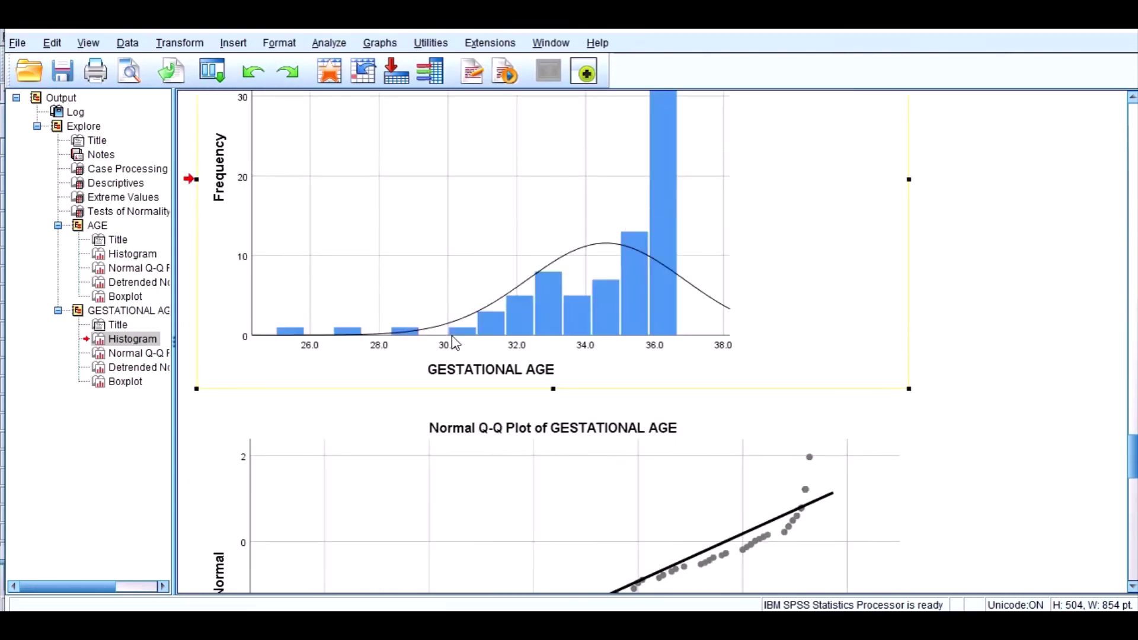
pyautogui.scroll(-6, 453, 342)
pyautogui.scroll(-15, 454, 343)
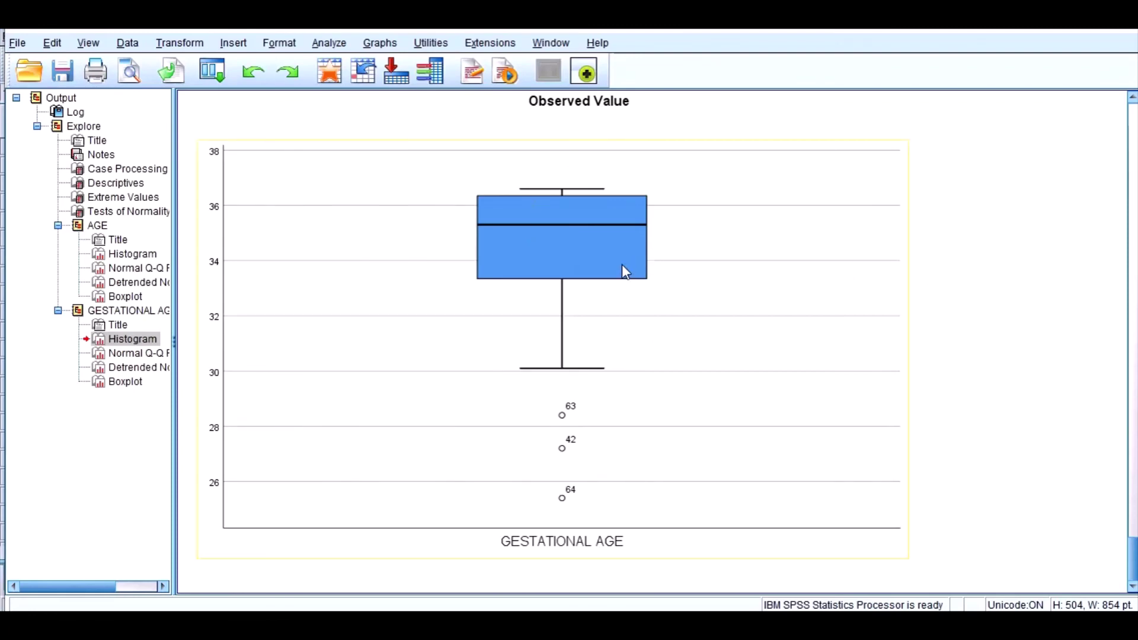
pyautogui.scroll(15, 623, 271)
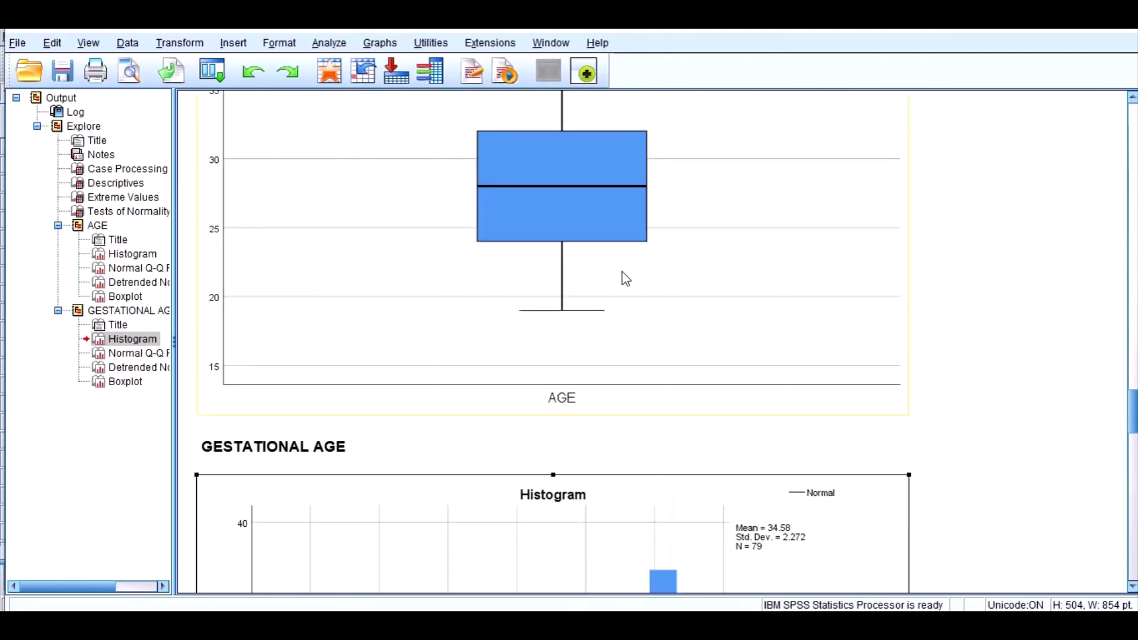
# Compare the Kolmogorov-Smirnov and Shapiro-Wilk significance values for AGE with its histogram, Q-Q plots and boxplot to judge normality
pyautogui.scroll(20, 625, 279)
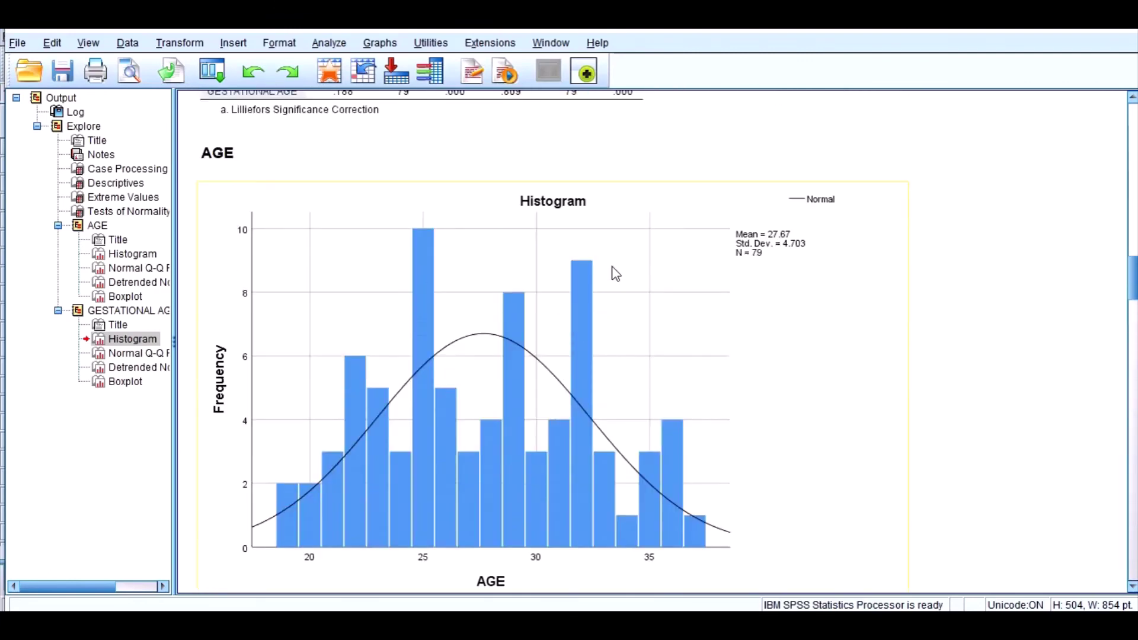
pyautogui.scroll(5, 639, 272)
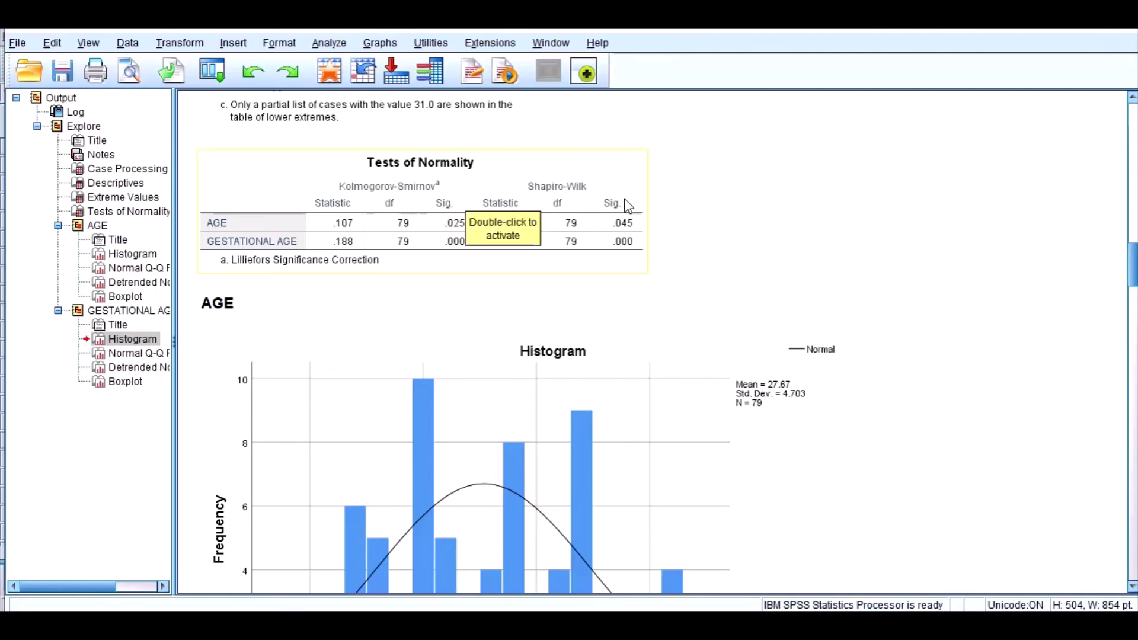
pyautogui.scroll(-5, 602, 308)
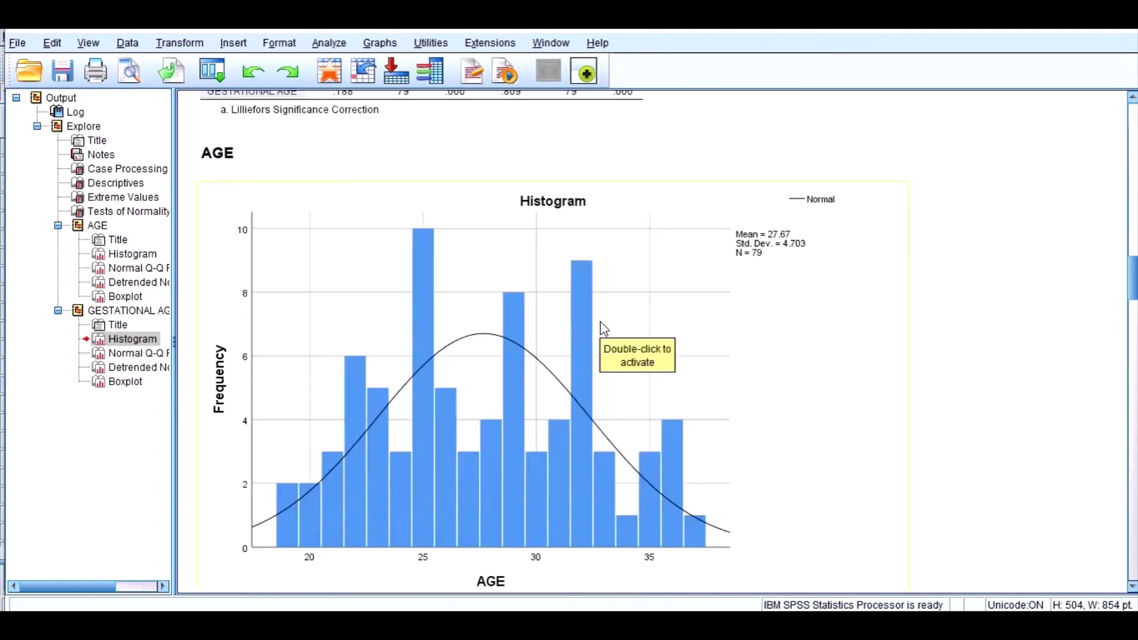
pyautogui.scroll(-18, 602, 325)
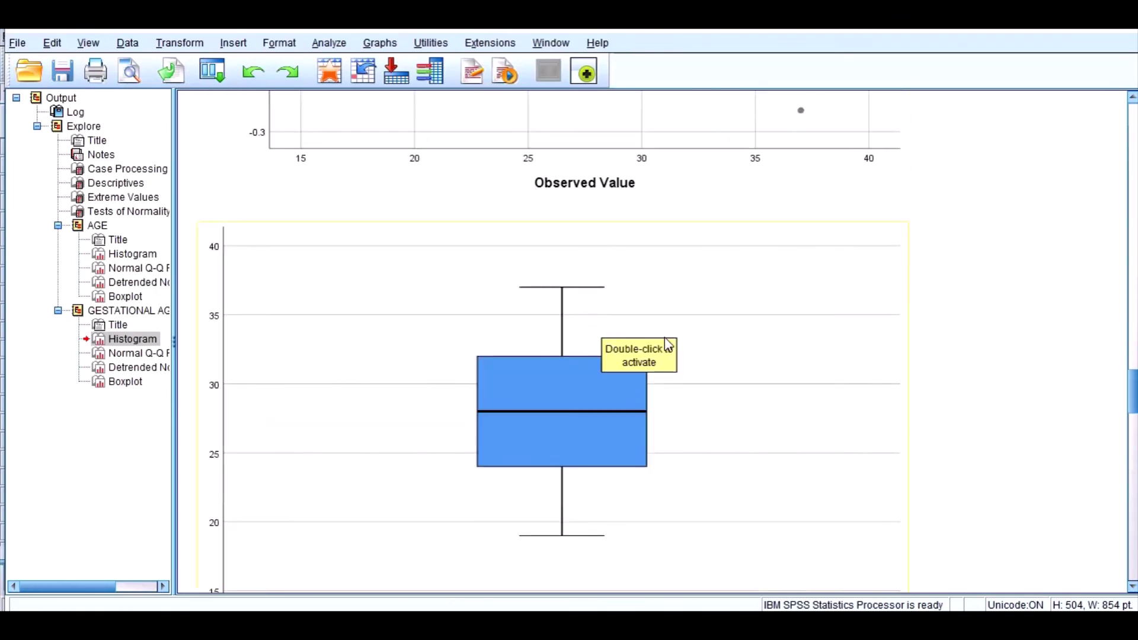
pyautogui.scroll(14, 667, 343)
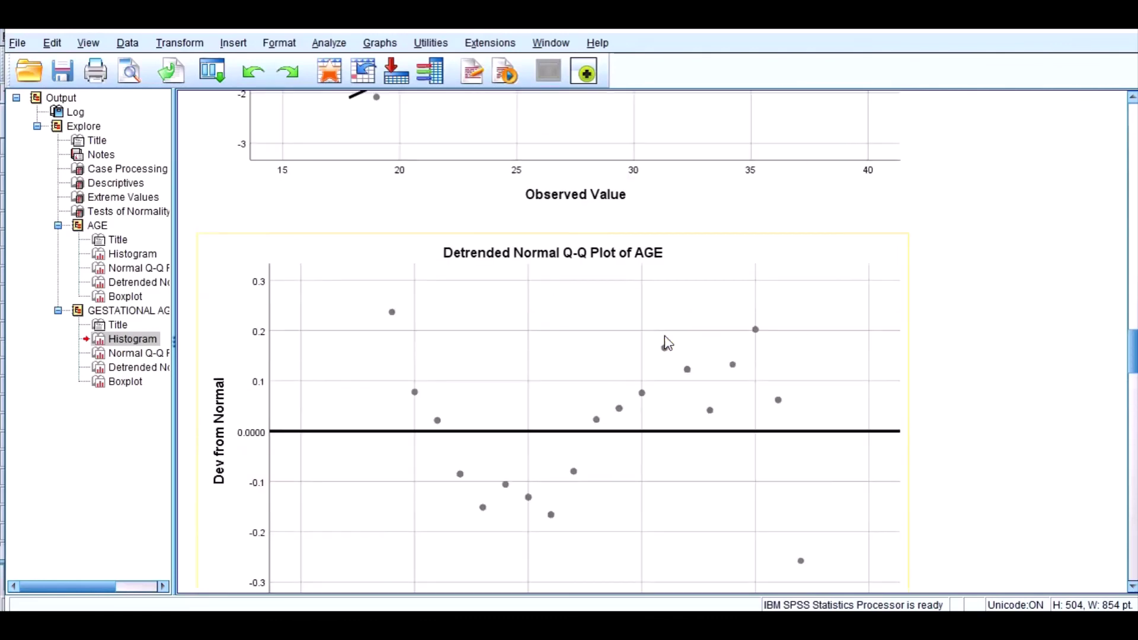
pyautogui.scroll(10, 667, 342)
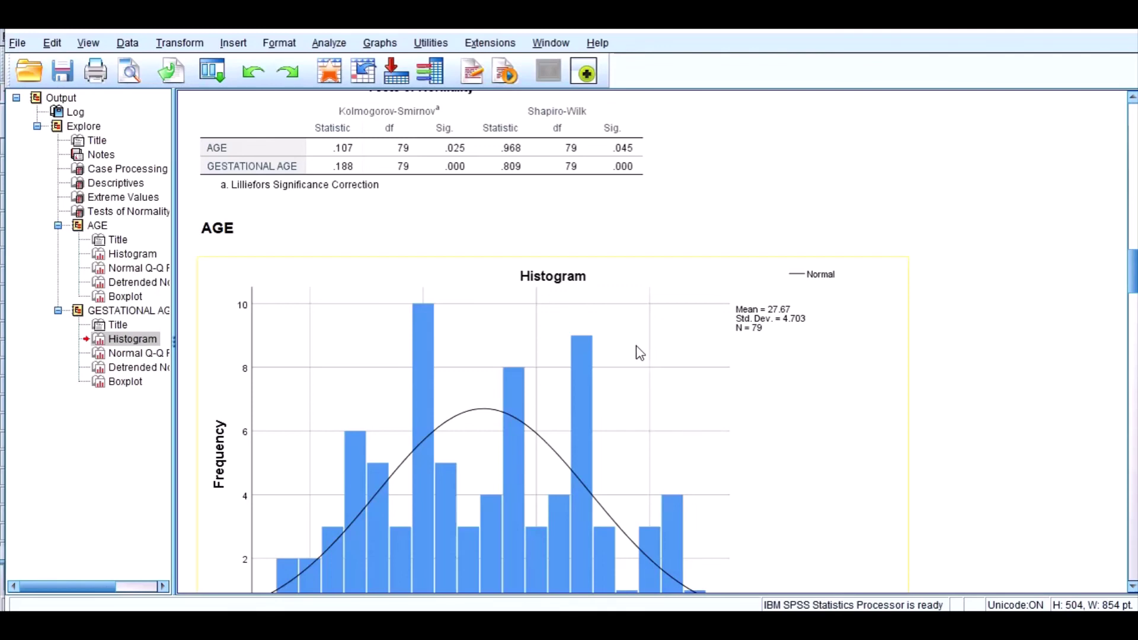
pyautogui.scroll(-20, 637, 354)
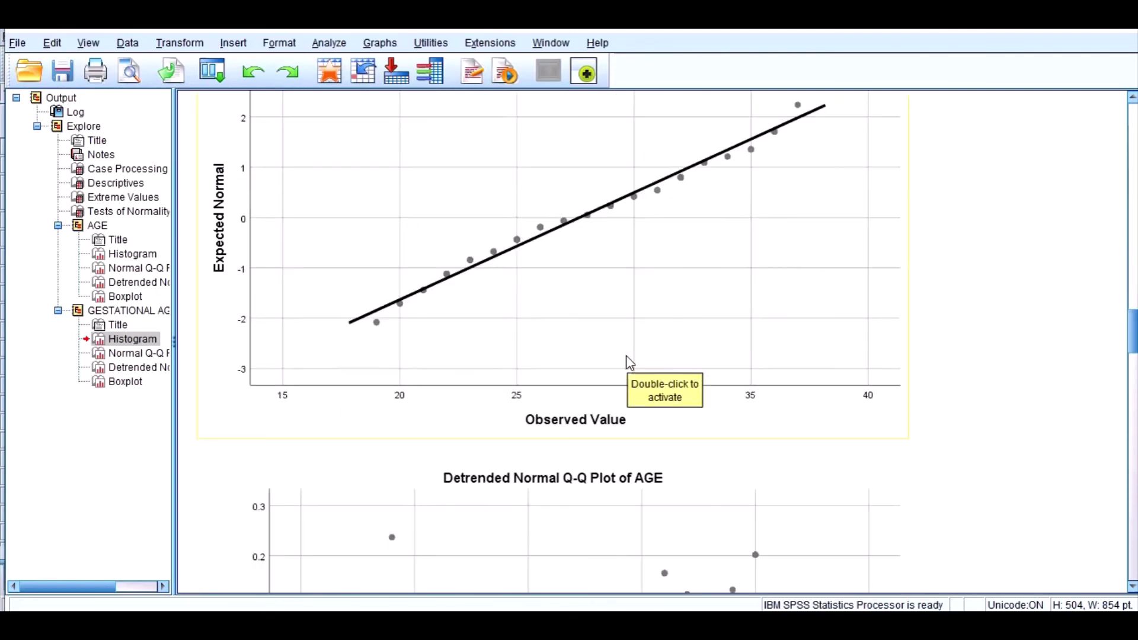